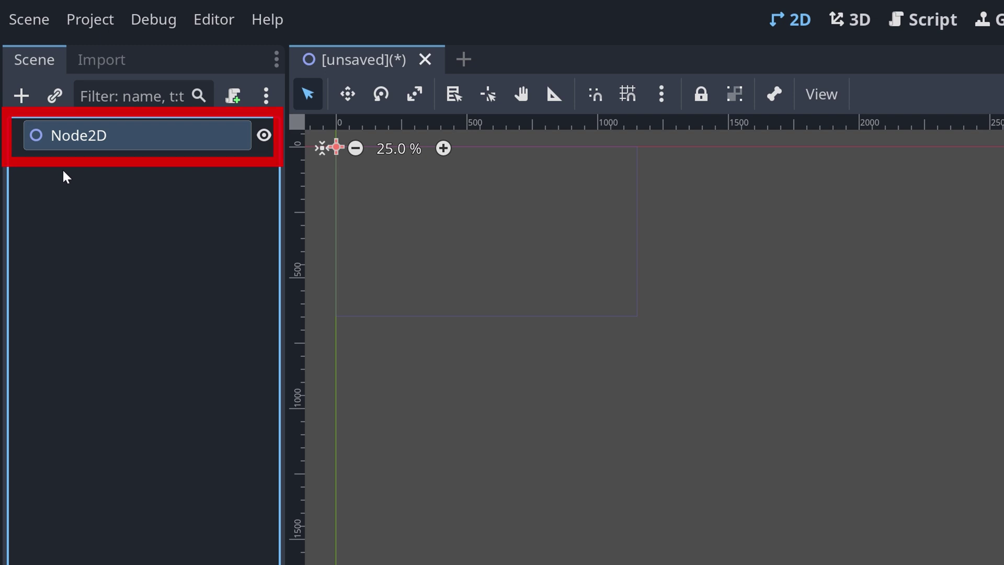
right_click(89, 137)
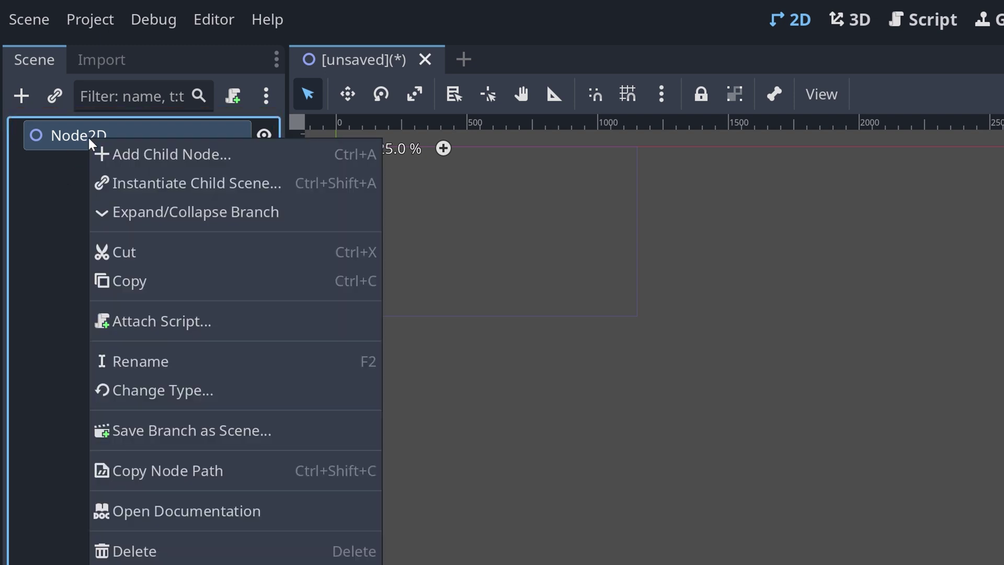
left_click(155, 359)
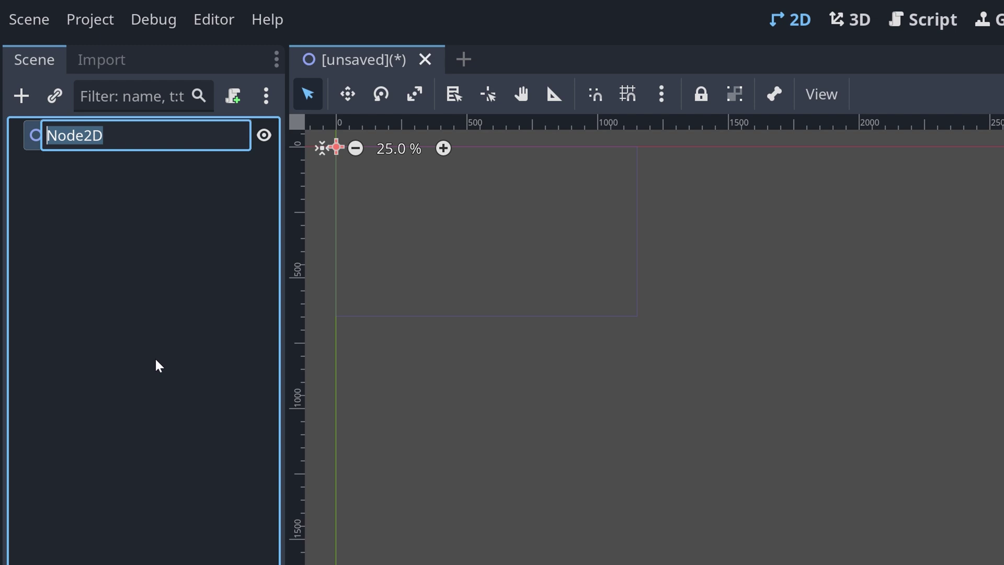
key("Return")
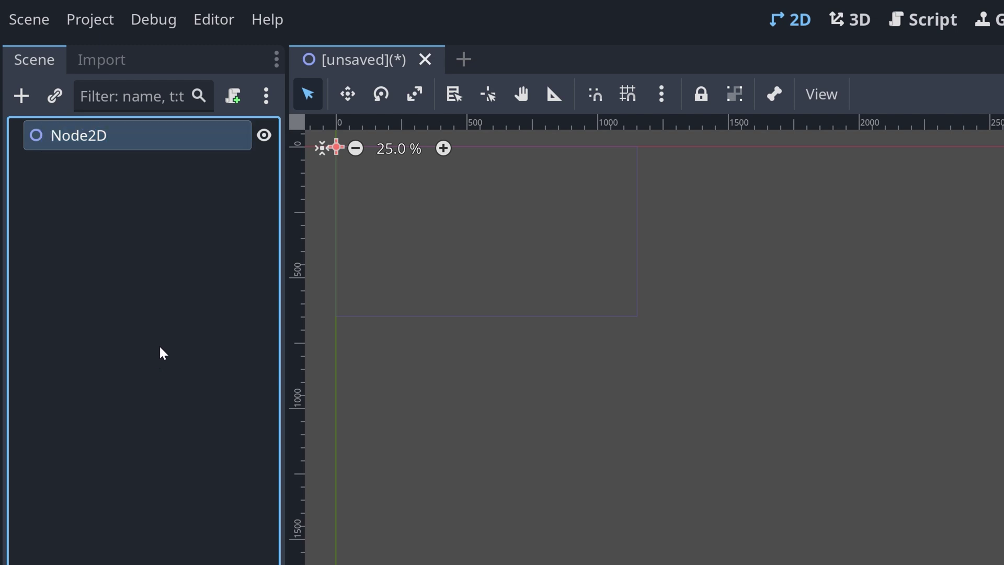
key("F2")
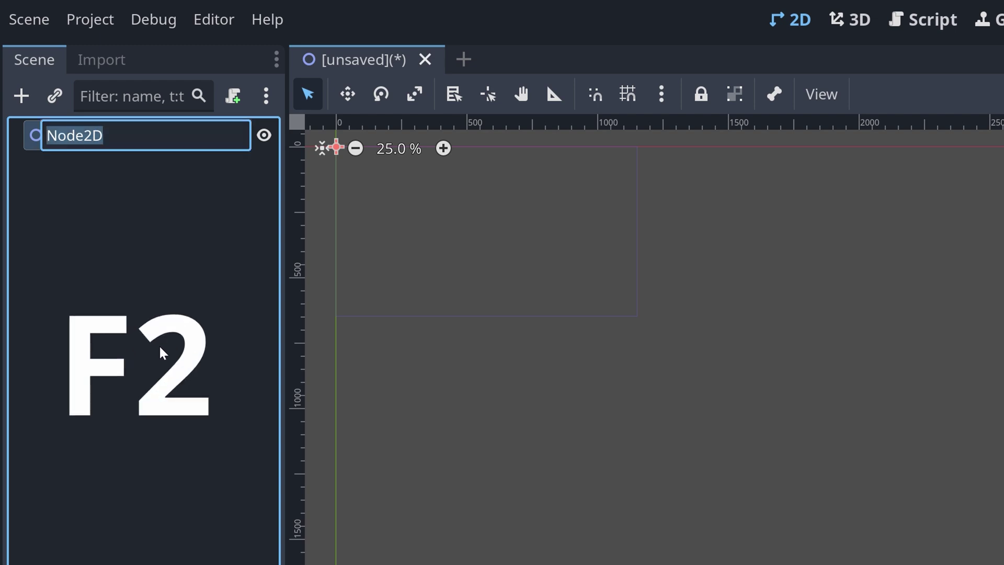
key("Return")
- Rename the root Node2D as TestLevel
double_click(76, 143)
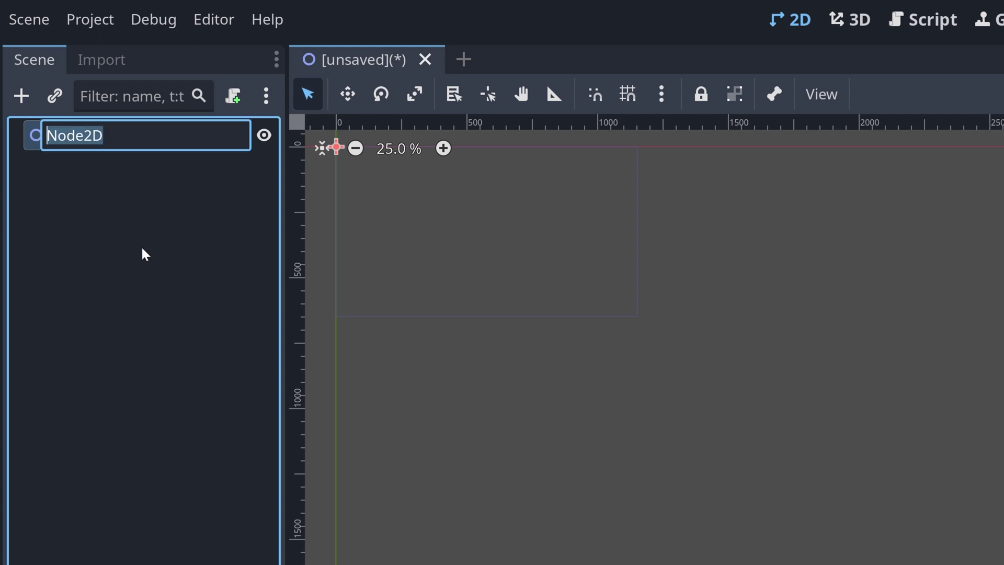
type("TestLevel")
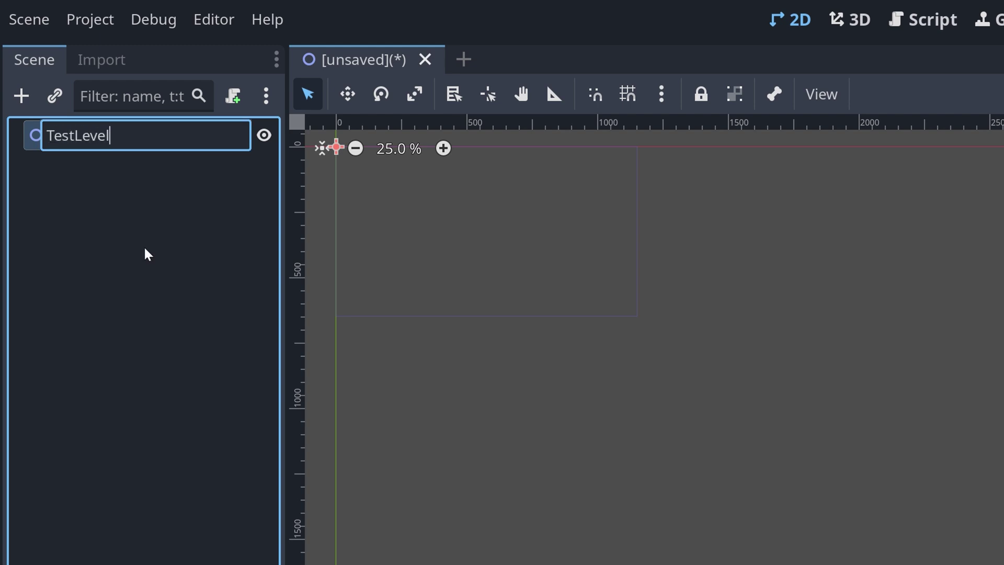
key("Return")
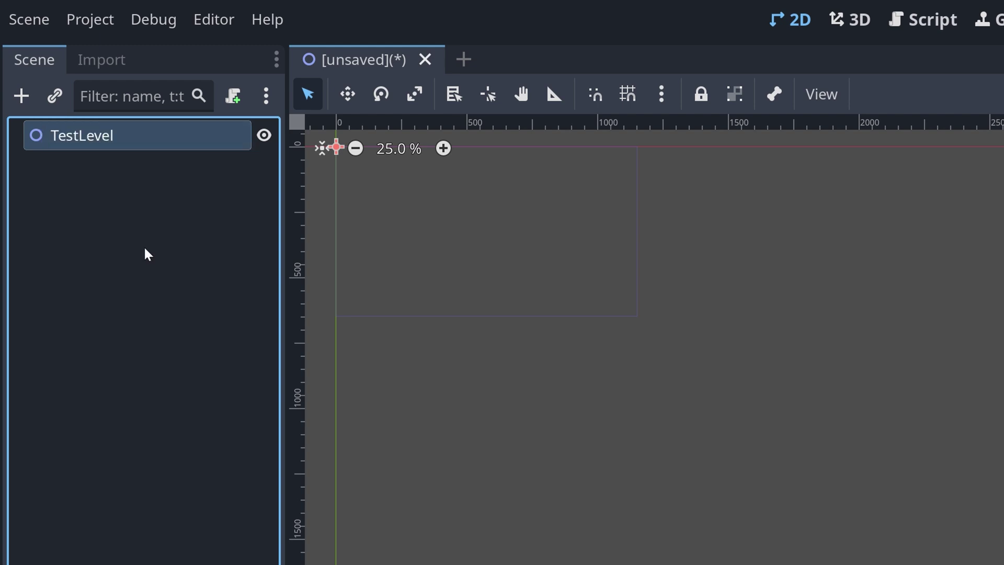
left_click(145, 249)
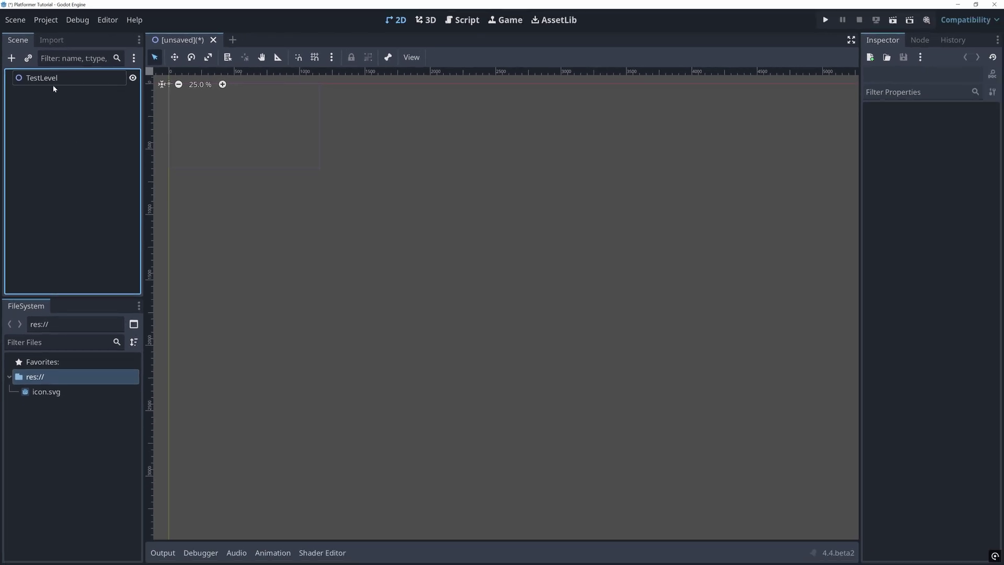
- Add a ColorRect node as a child of TestLevel
right_click(53, 83)
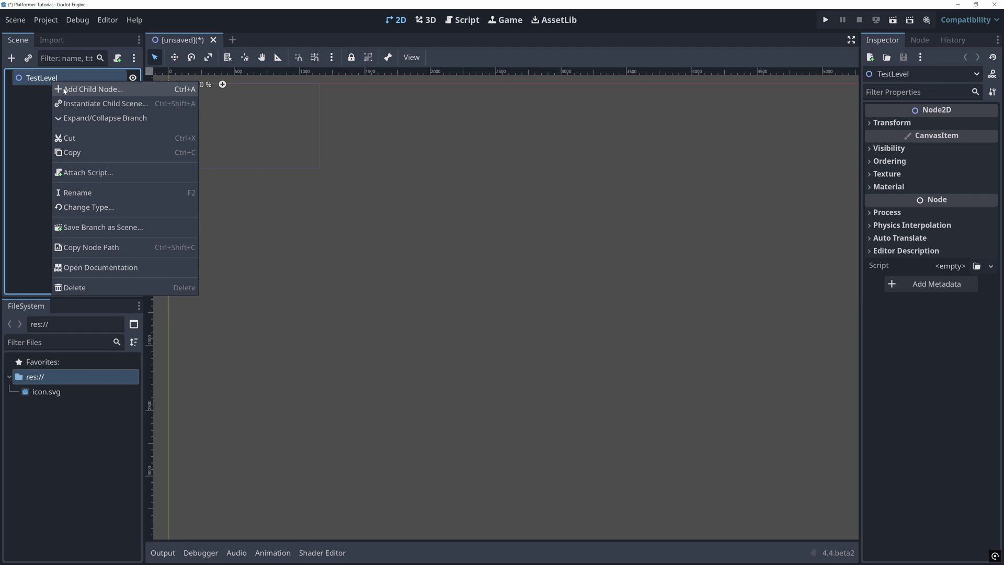
left_click(64, 90)
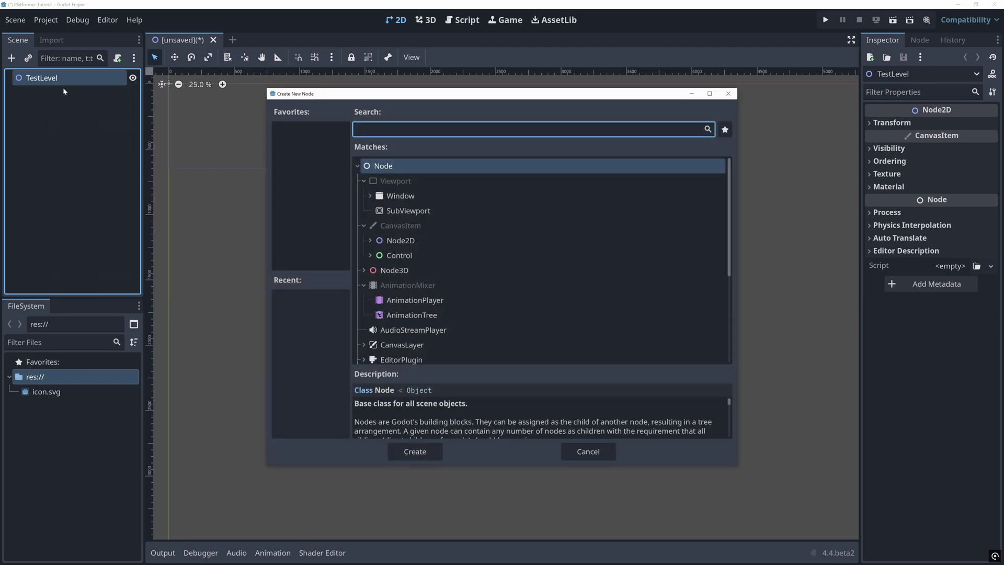
key("ctrl+a")
type("Color")
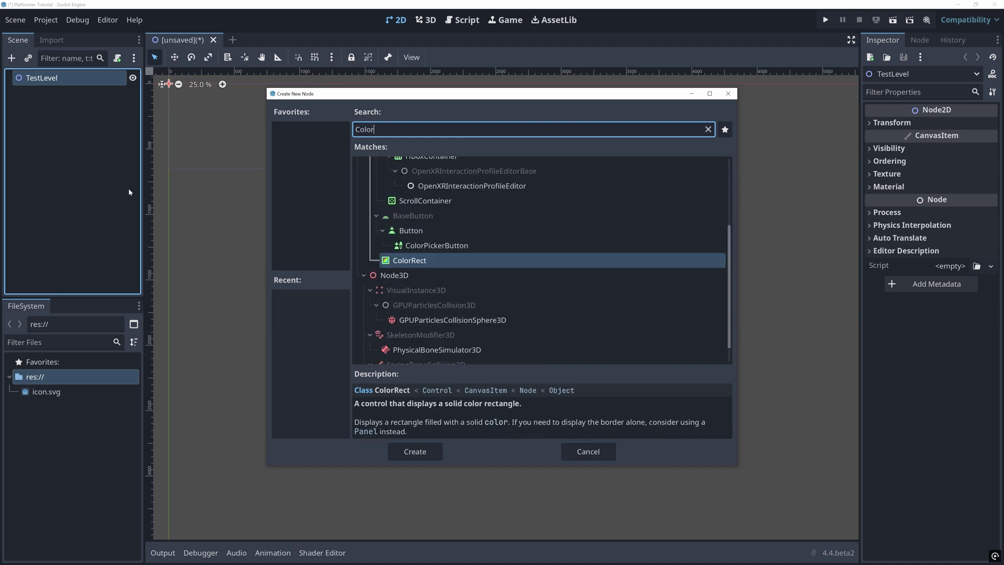
type("Rect")
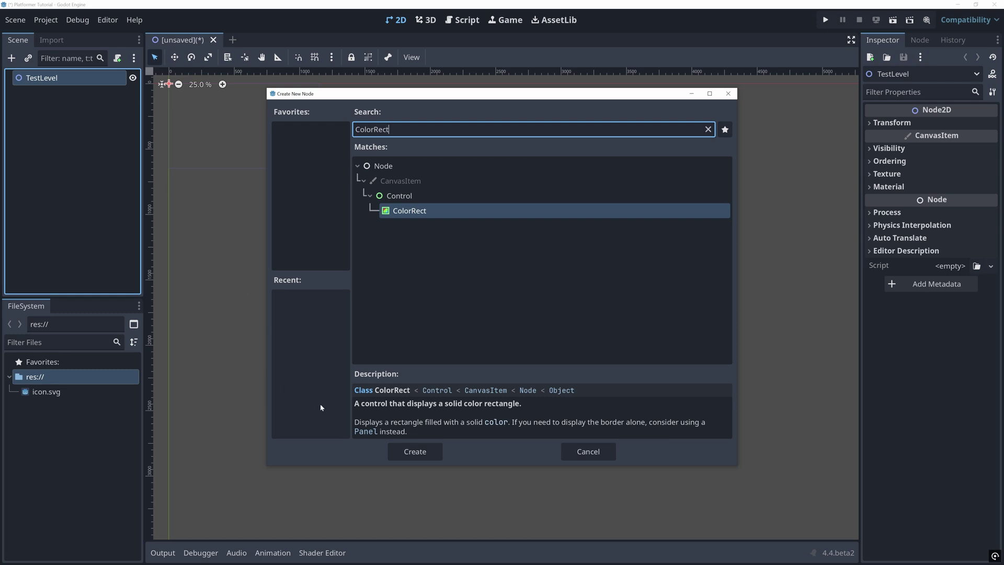
left_click(408, 449)
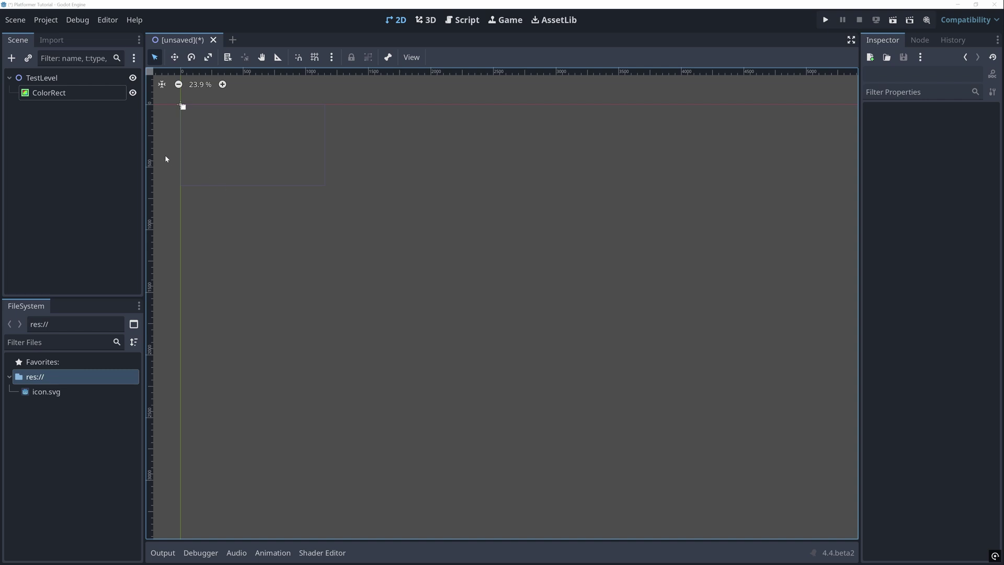
- Enlarge the ColorRect from its lower-right corner to about 455 by 310 px, keeping its upper-left corner at the origin
scroll(190, 128, "up", 6)
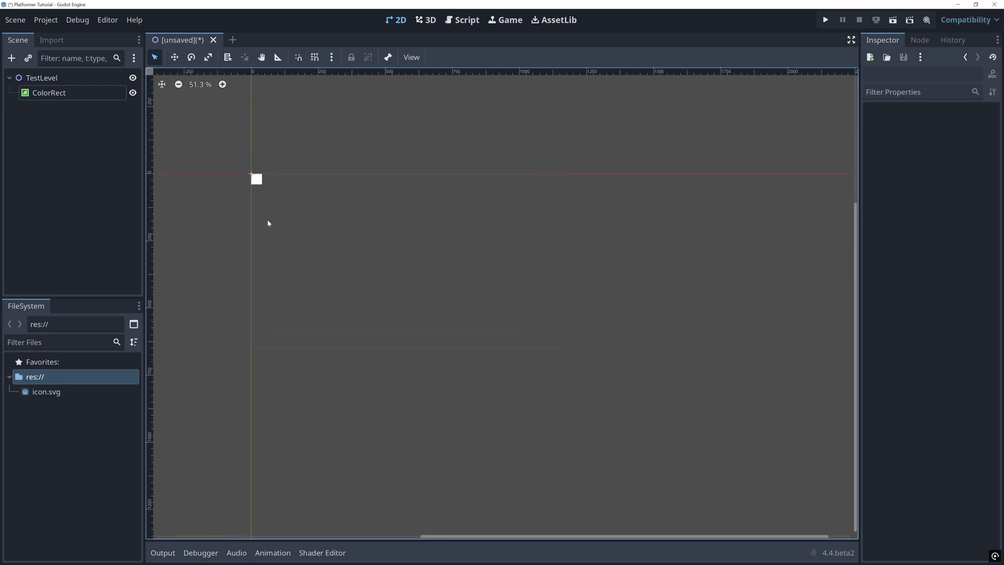
scroll(237, 168, "up", 5)
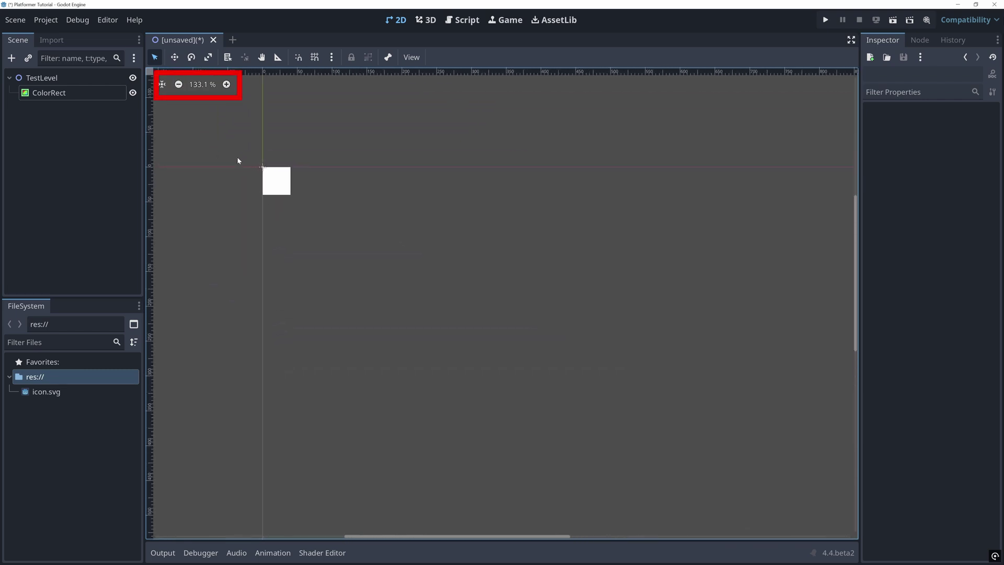
scroll(245, 162, "up", 5)
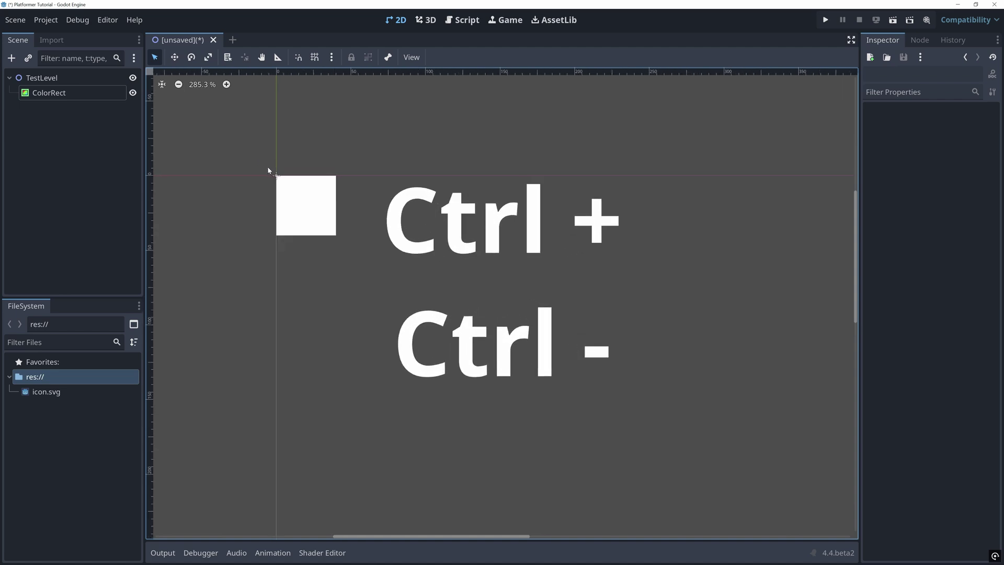
scroll(252, 211, "up", 2)
scroll(252, 208, "down", 5)
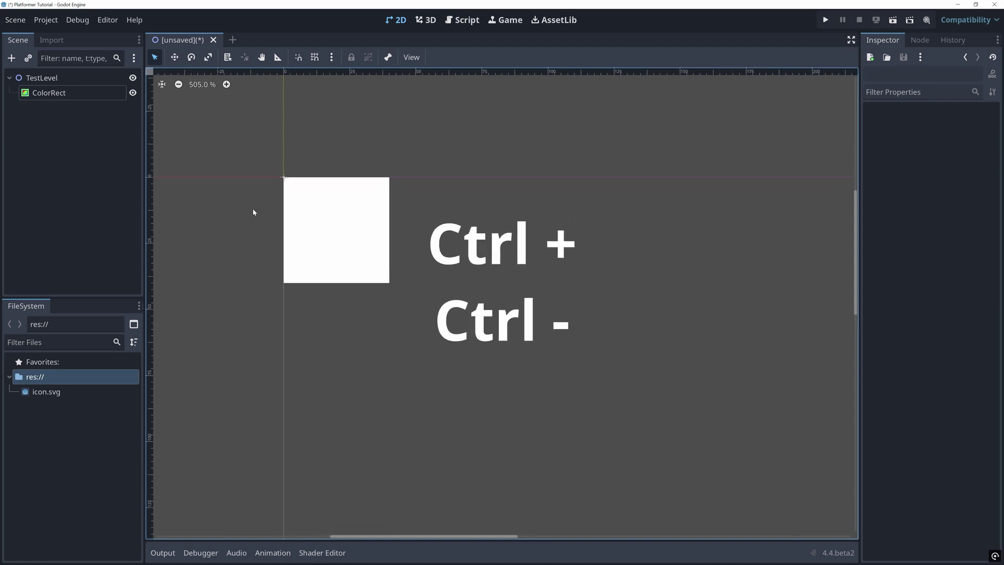
scroll(251, 257, "down", 5)
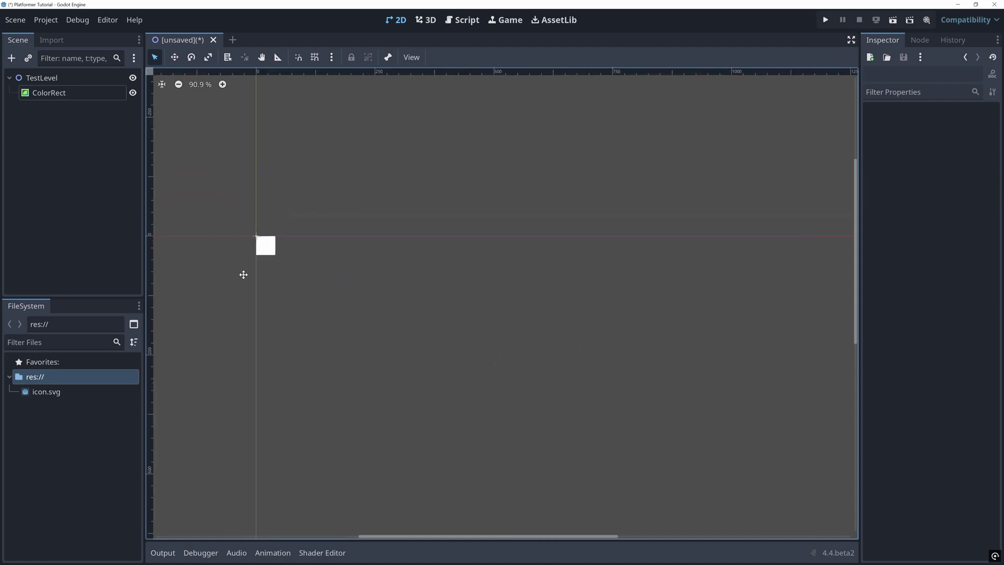
middle_click_drag(242, 276, 237, 205)
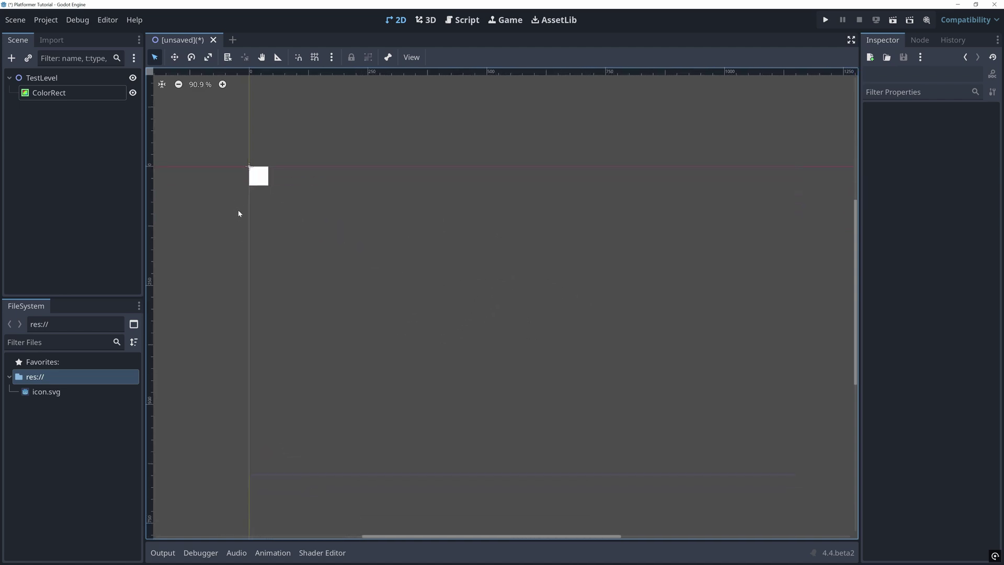
left_click(56, 93)
left_click_drag(271, 191, 468, 317)
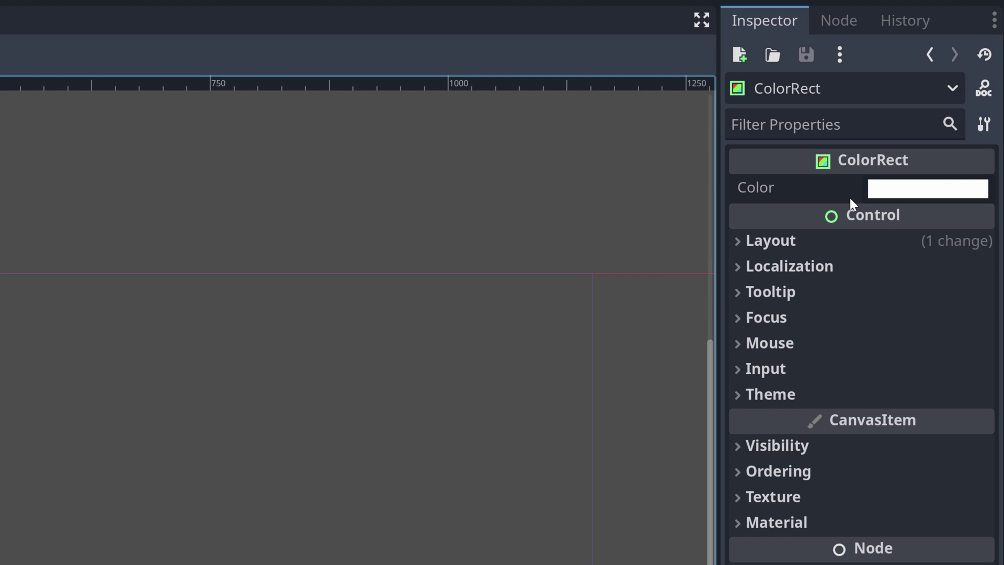
- Change the ColorRect's colour to a medium blue, hex 1892d5
left_click(889, 188)
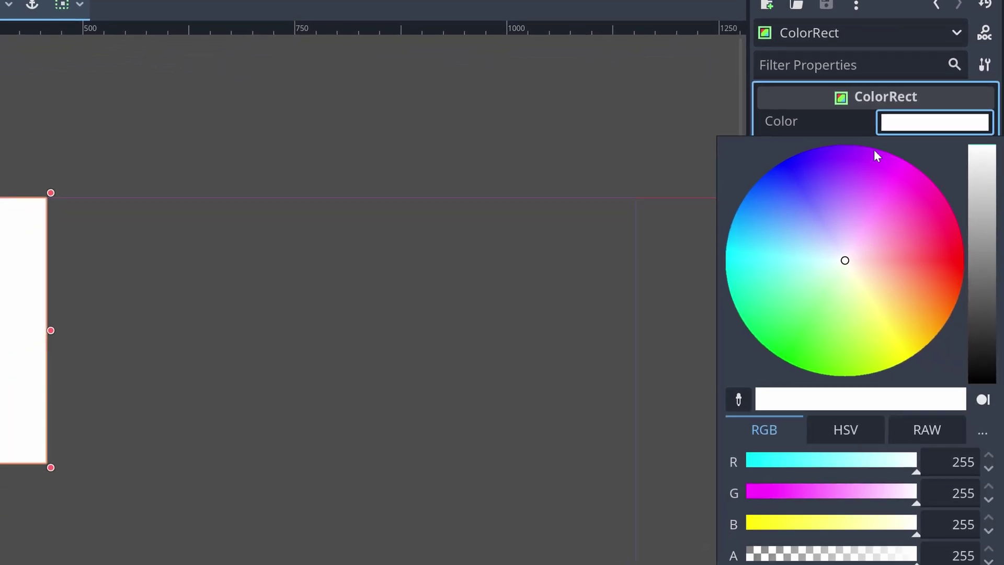
left_click(804, 238)
left_click_drag(834, 136, 840, 121)
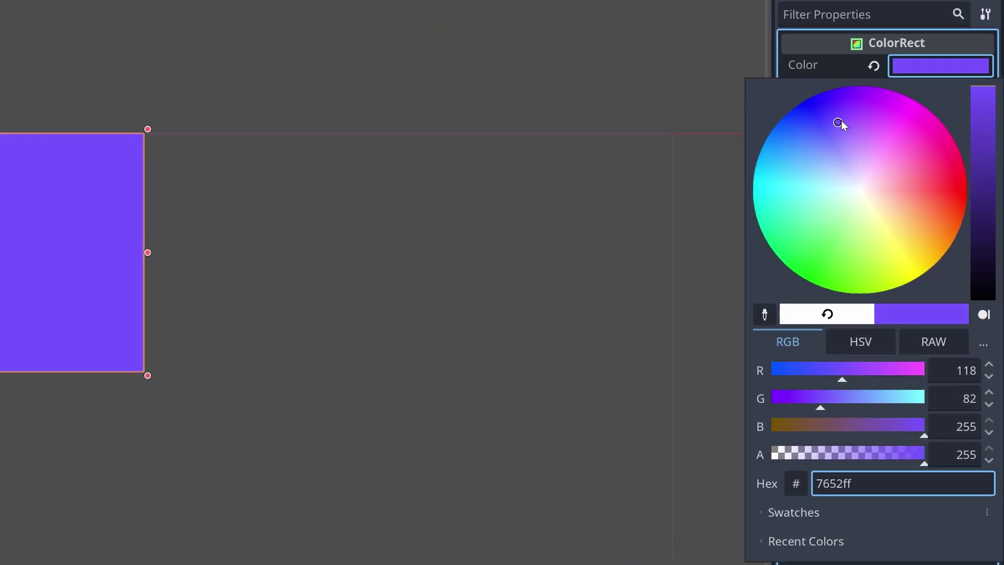
left_click_drag(979, 91, 979, 121)
mouse_move(843, 143)
left_mouse_down()
mouse_move(784, 137)
mouse_move(772, 154)
left_mouse_up()
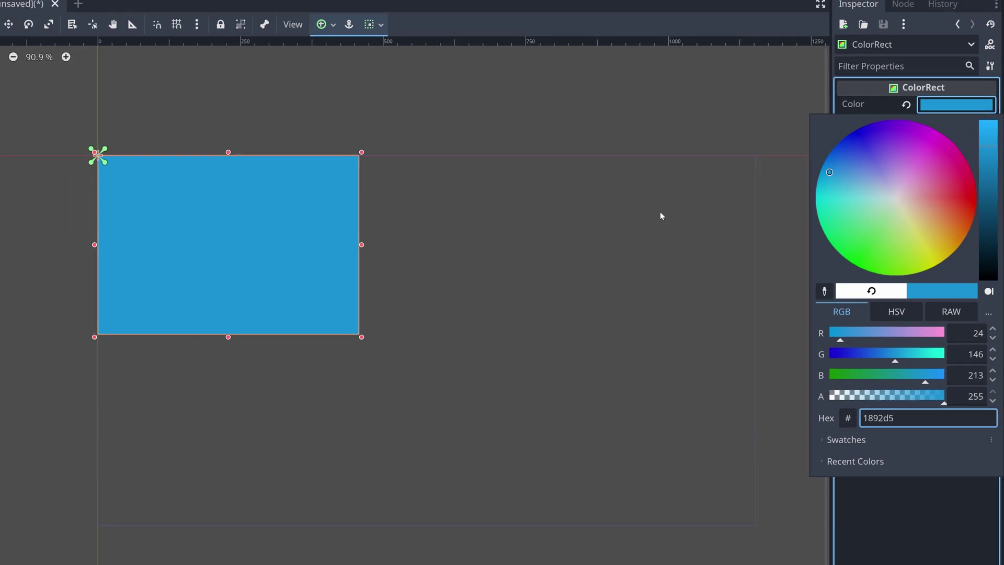
left_click(588, 218)
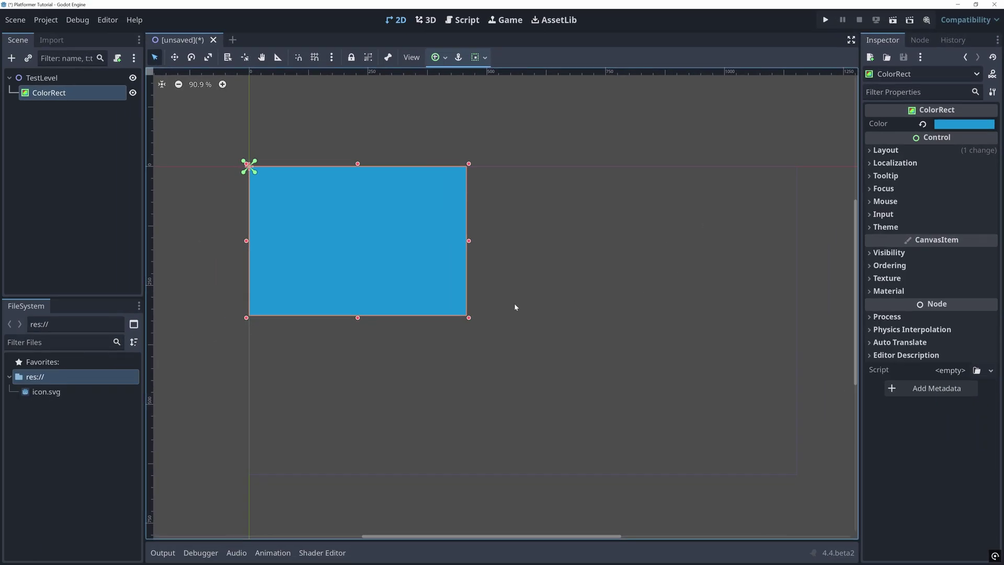
- Save the scene as test_level.tscn in a new project folder named levels
key("ctrl+s")
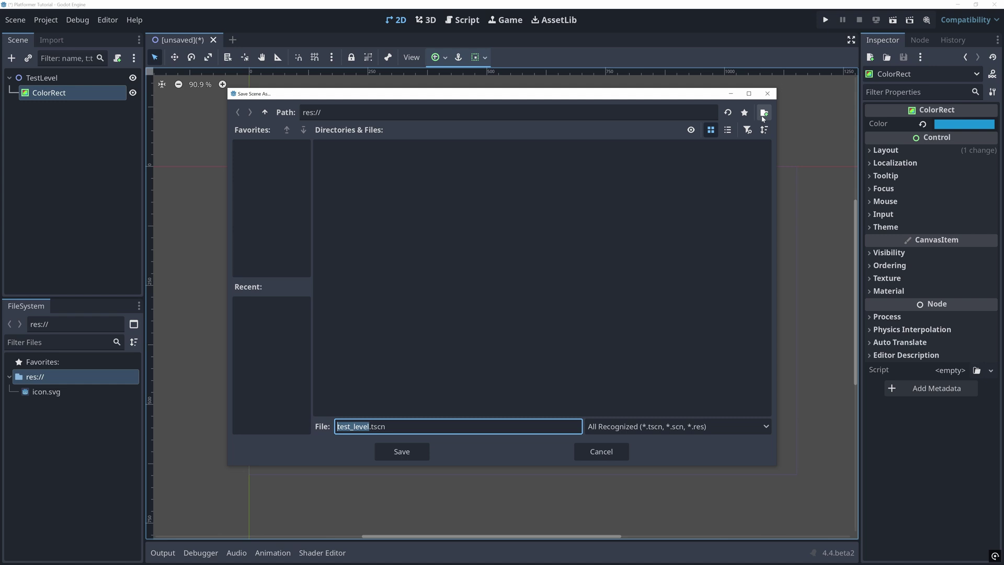
left_click(764, 113)
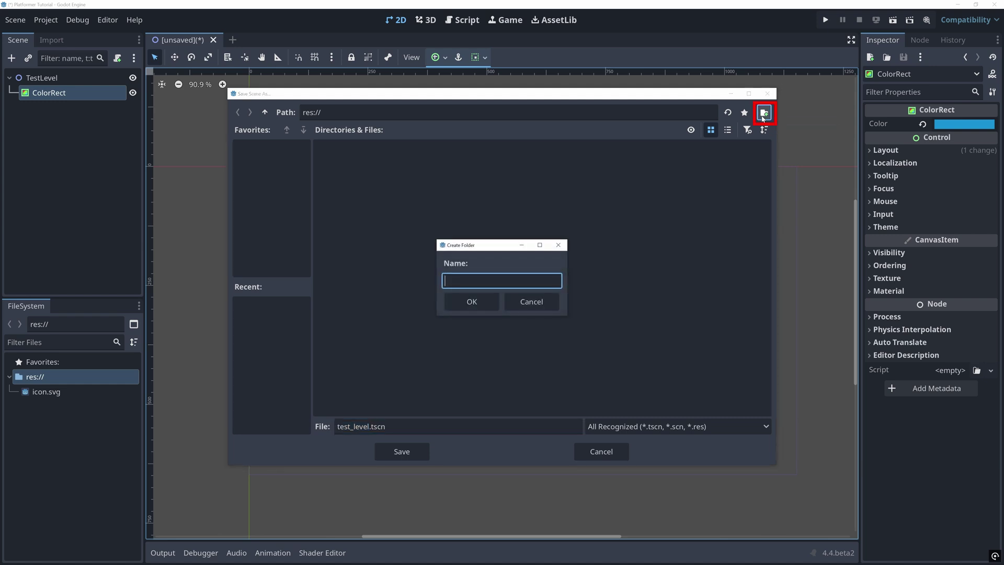
type("levels")
key("Return")
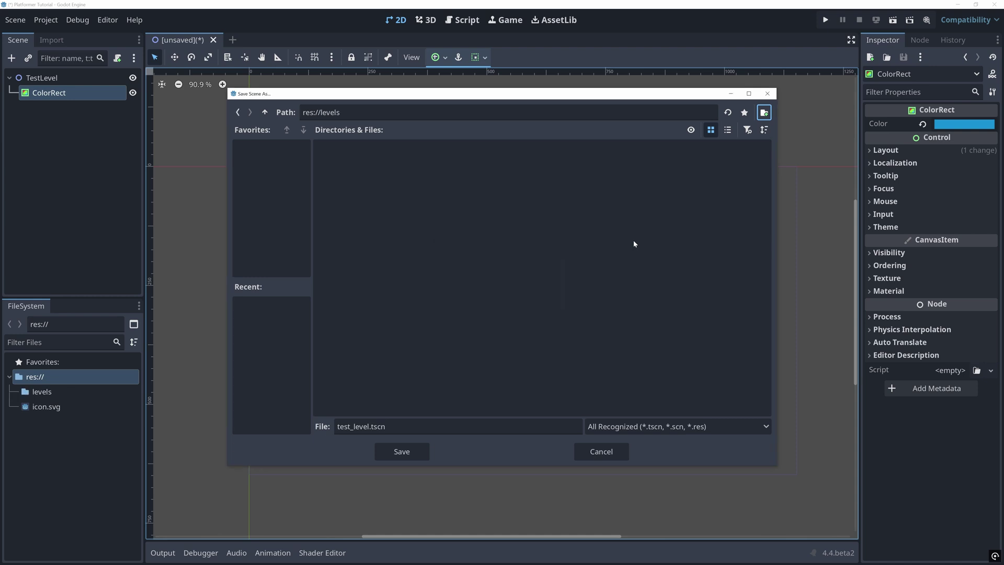
left_click(402, 451)
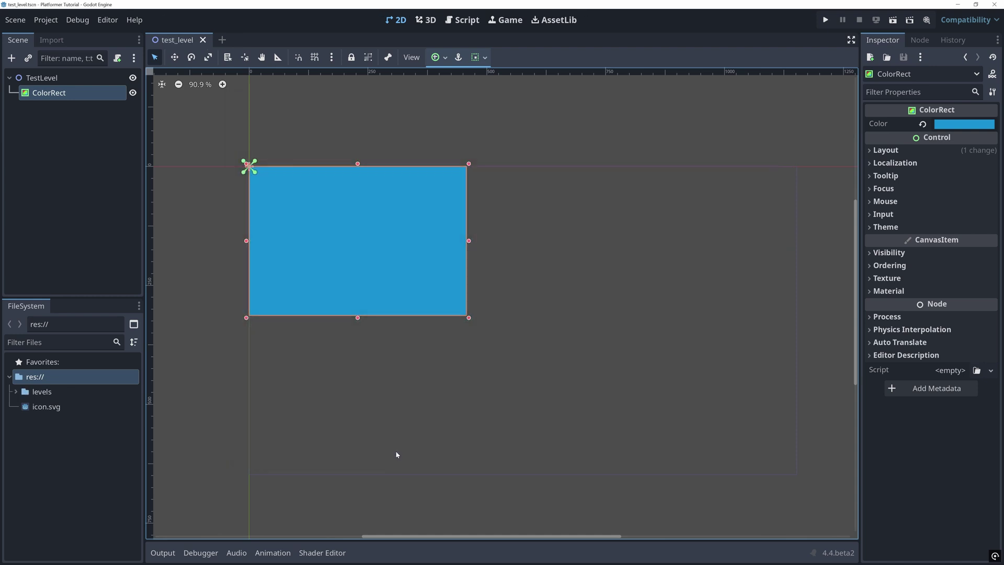
left_click(384, 399)
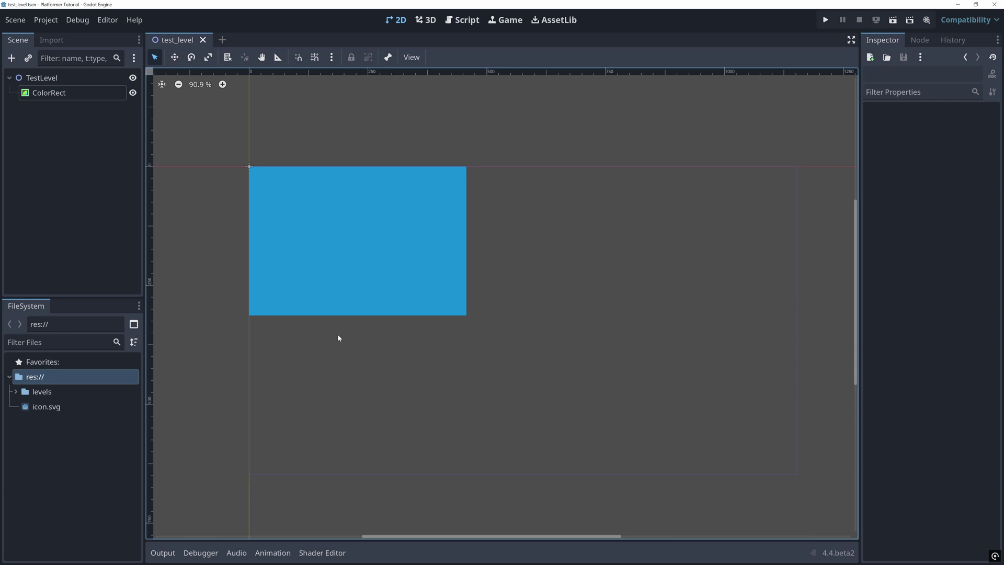
- Create a new scene with a CharacterBody2D as its root node
left_click(15, 20)
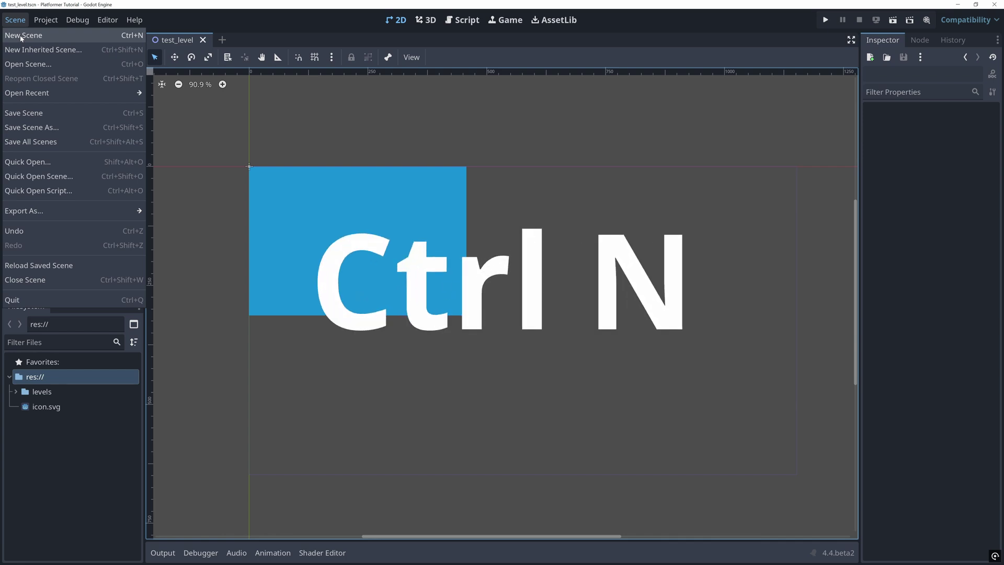
left_click(22, 36)
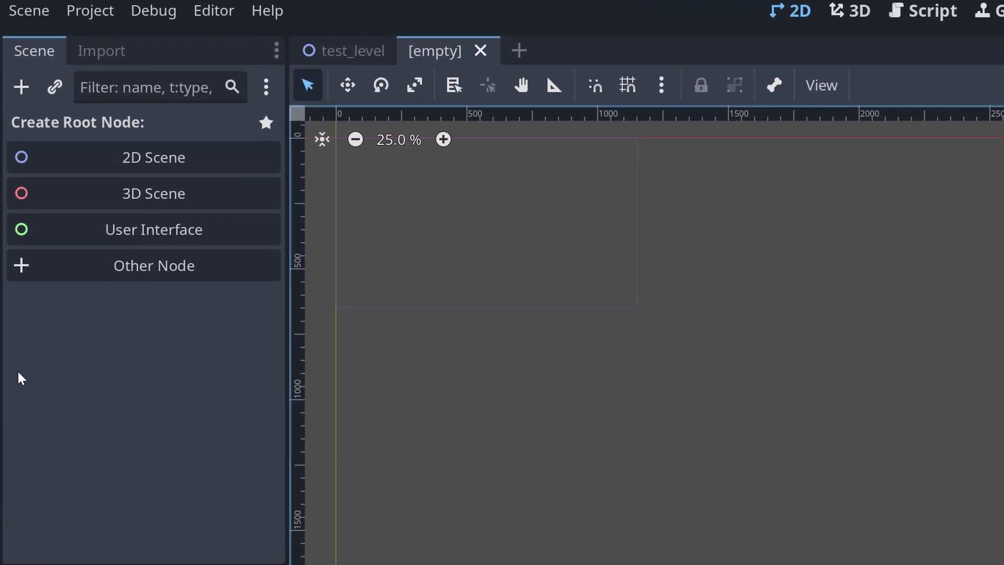
left_click(52, 268)
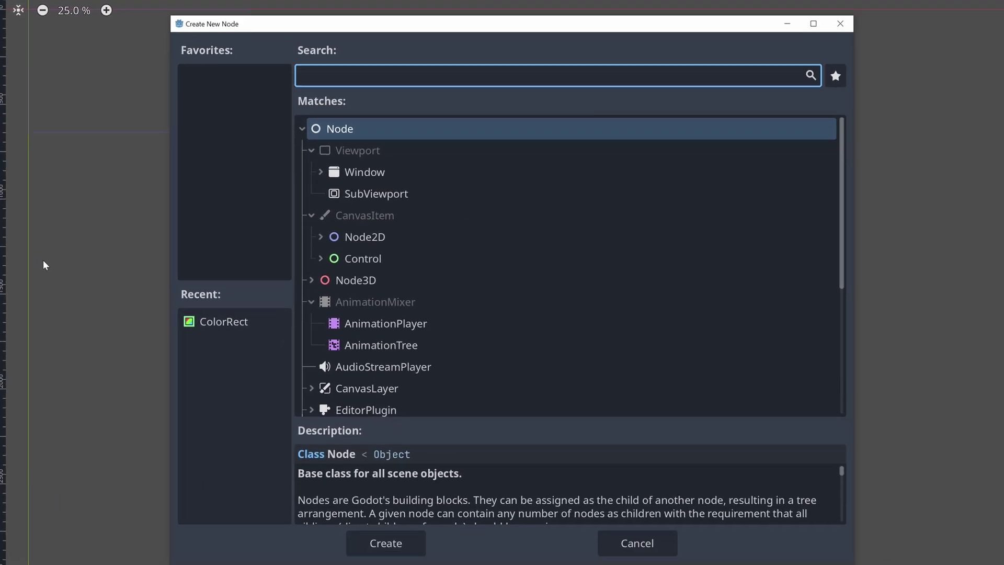
type("body")
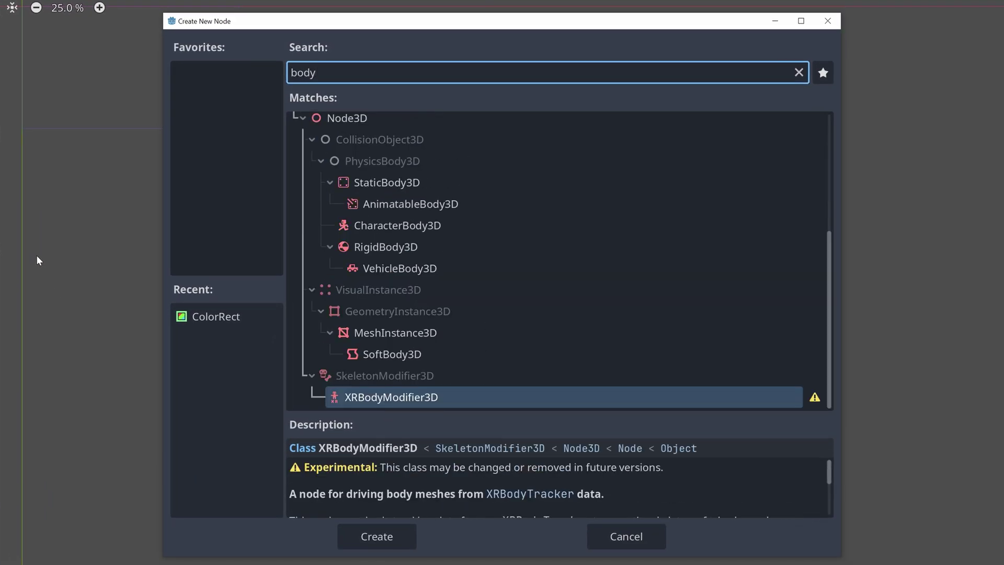
scroll(477, 224, "up", 4)
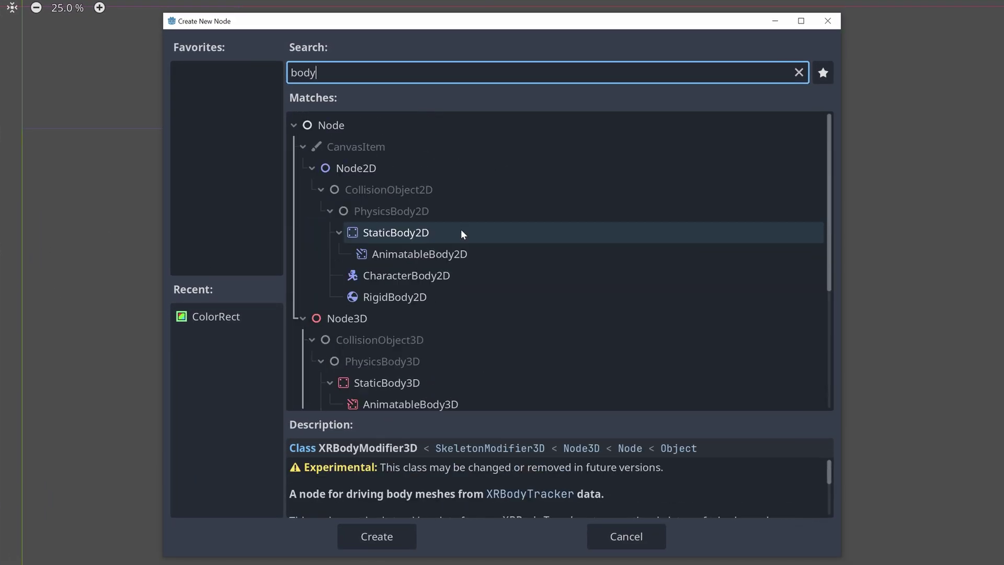
left_click(441, 282)
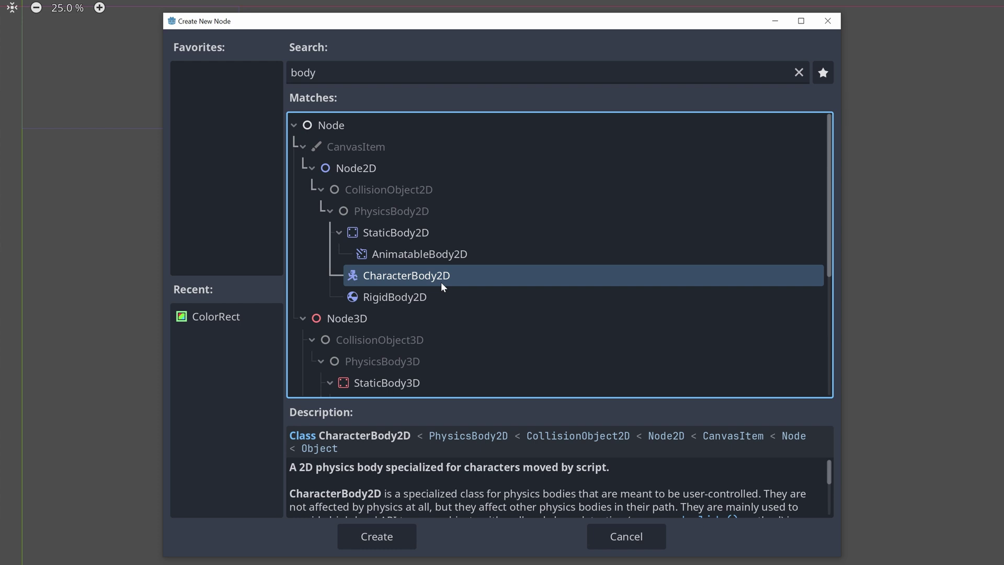
left_click(432, 297)
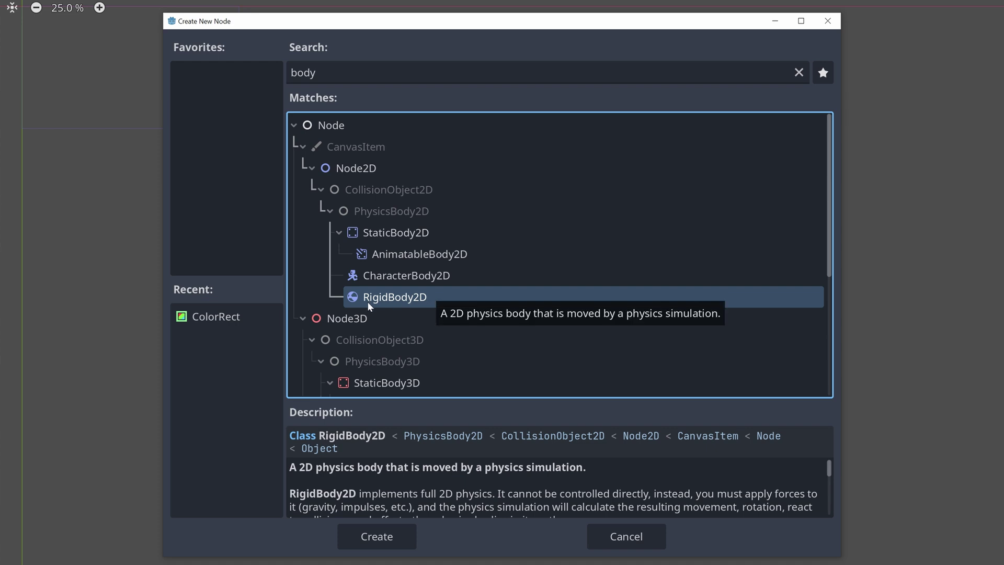
left_click(473, 279)
left_click(377, 542)
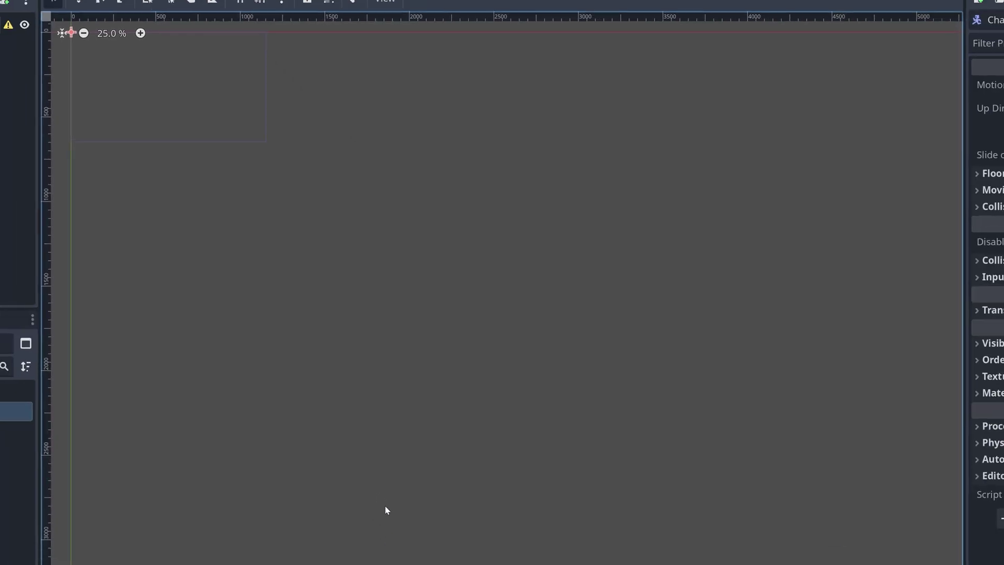
- Check the CharacterBody2D's configuration warning and add a CollisionShape2D as its child node
left_click(62, 120)
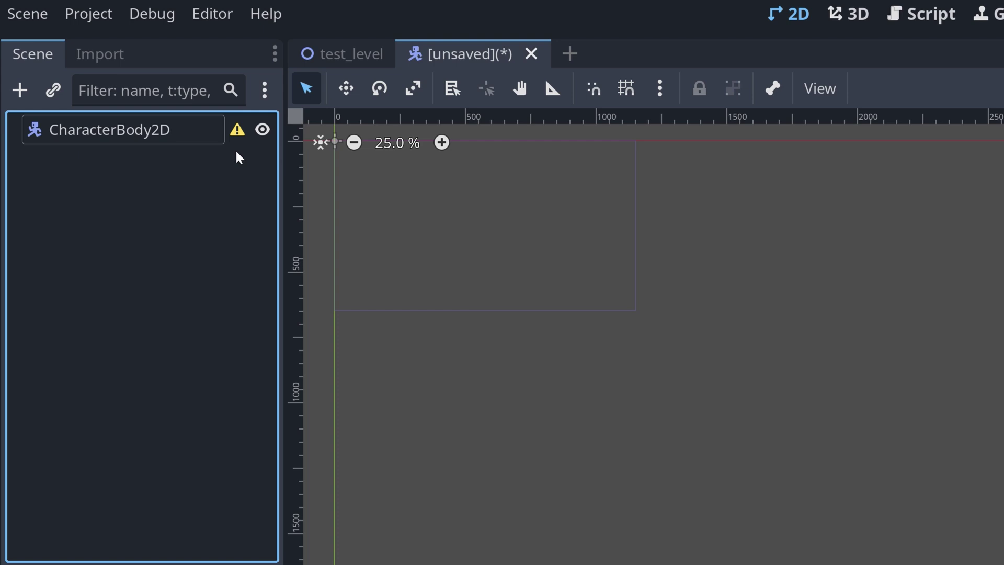
left_click(237, 131)
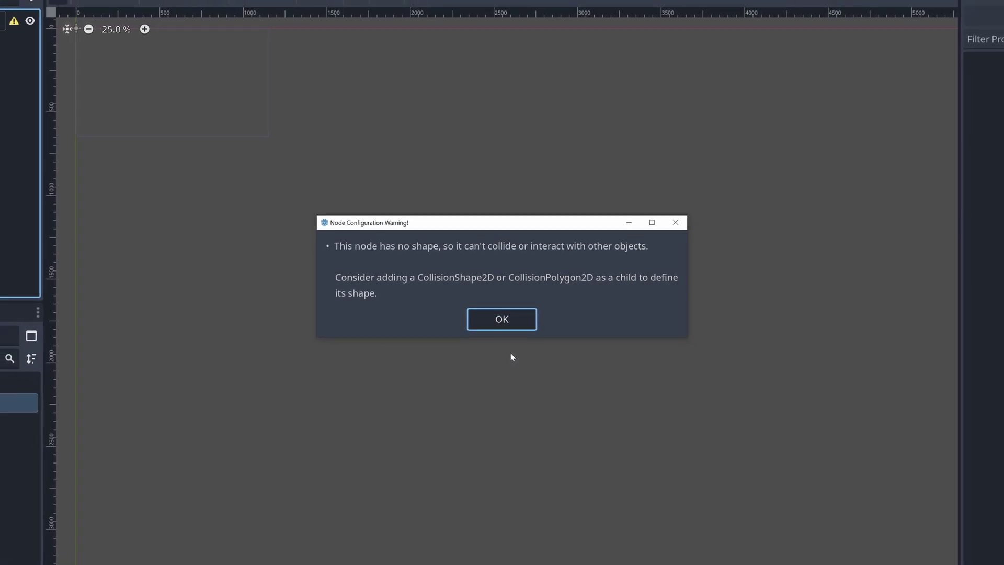
left_click(501, 311)
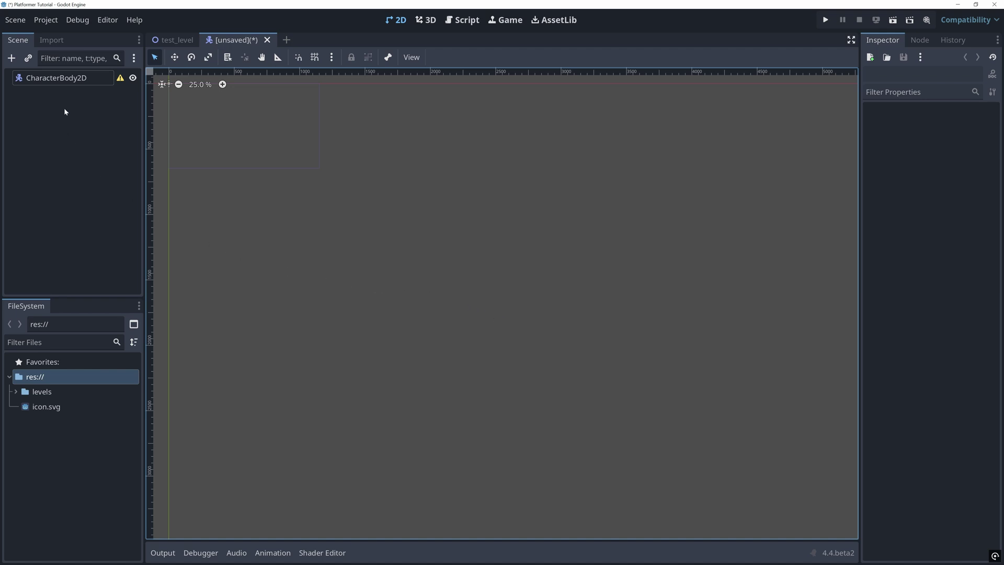
right_click(55, 82)
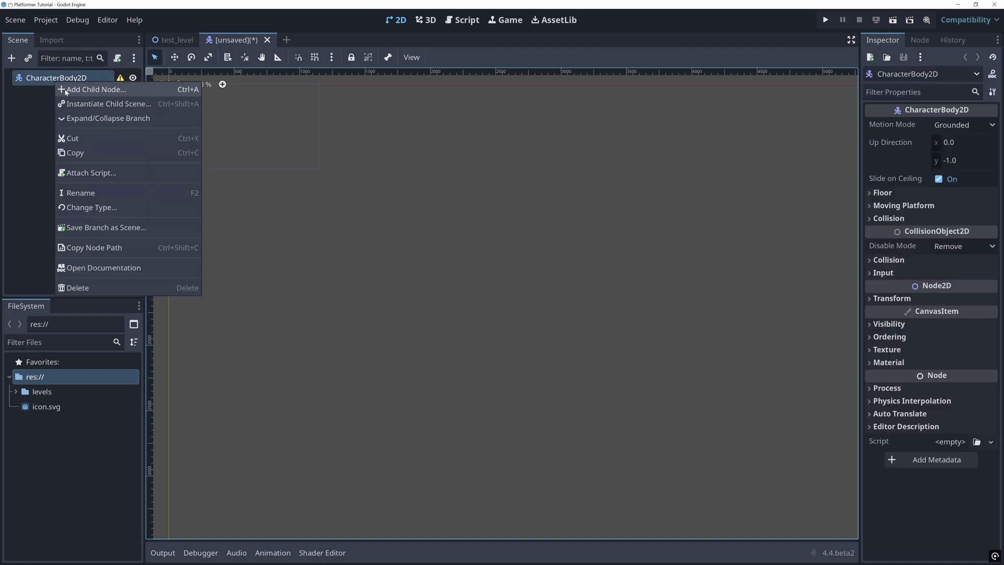
left_click(73, 90)
type("coll")
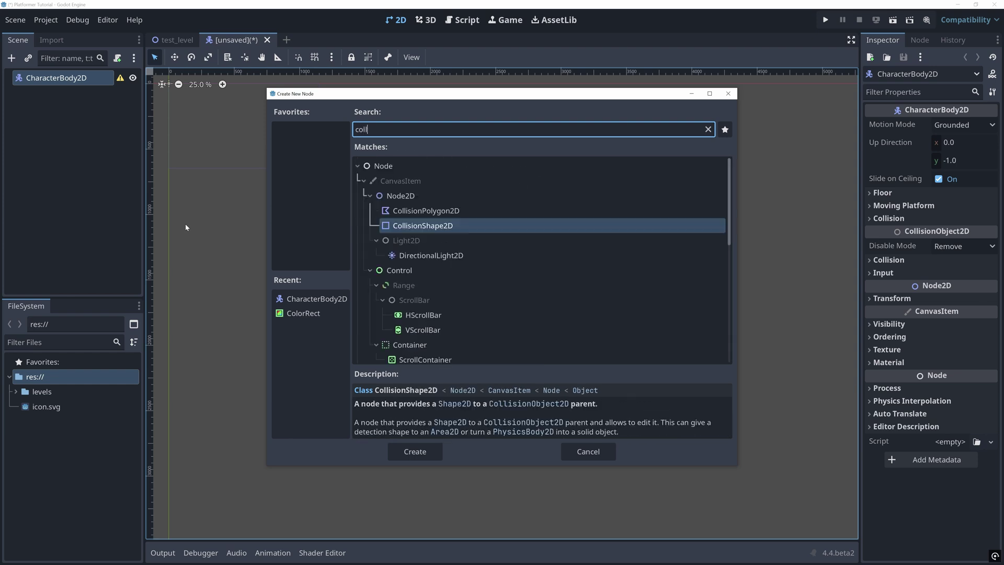
type("isa")
key("BackSpace")
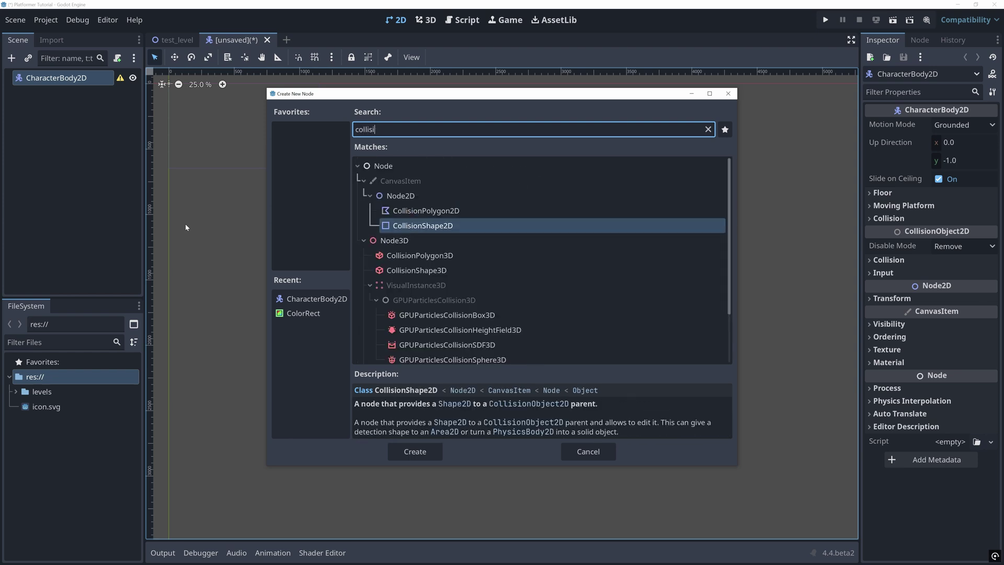
type("ionshape2d")
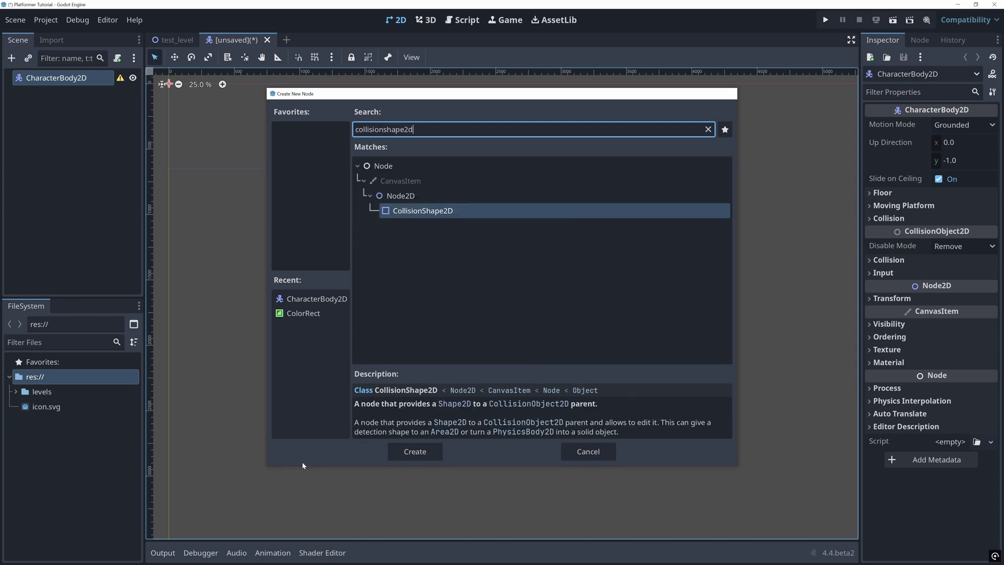
key("Return")
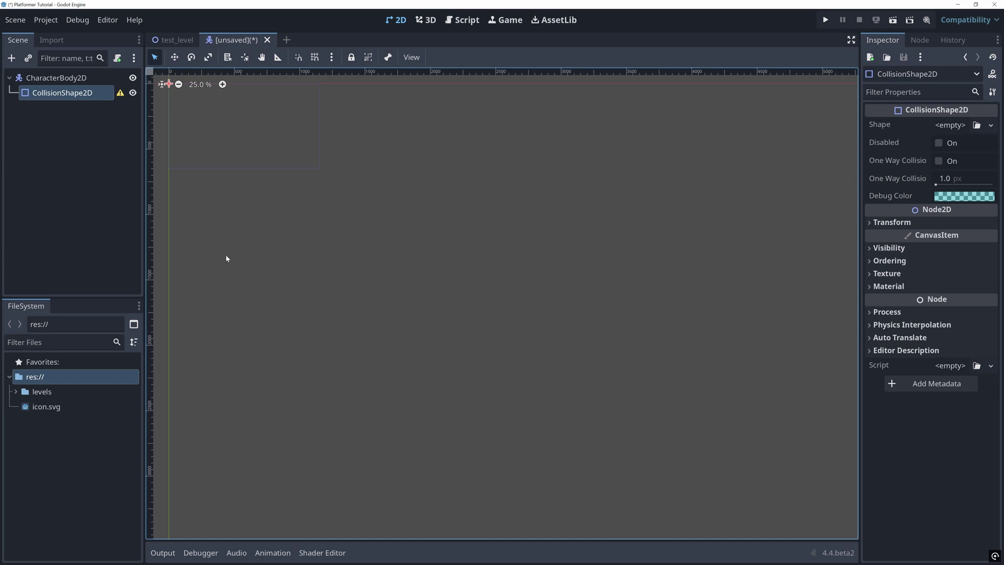
- Assign a new CapsuleShape2D as the shape of the CollisionShape2D node
left_click(109, 255)
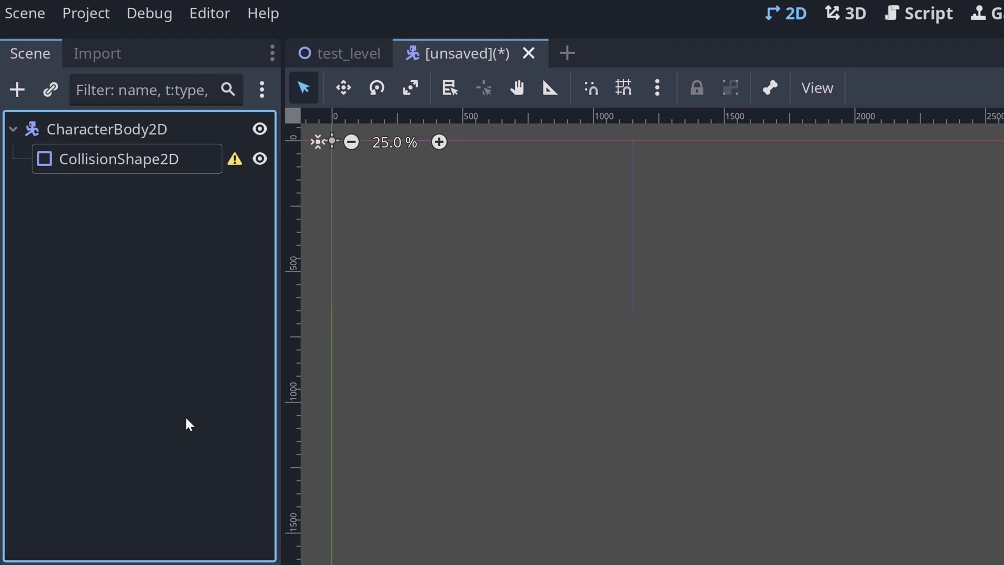
left_click(114, 163)
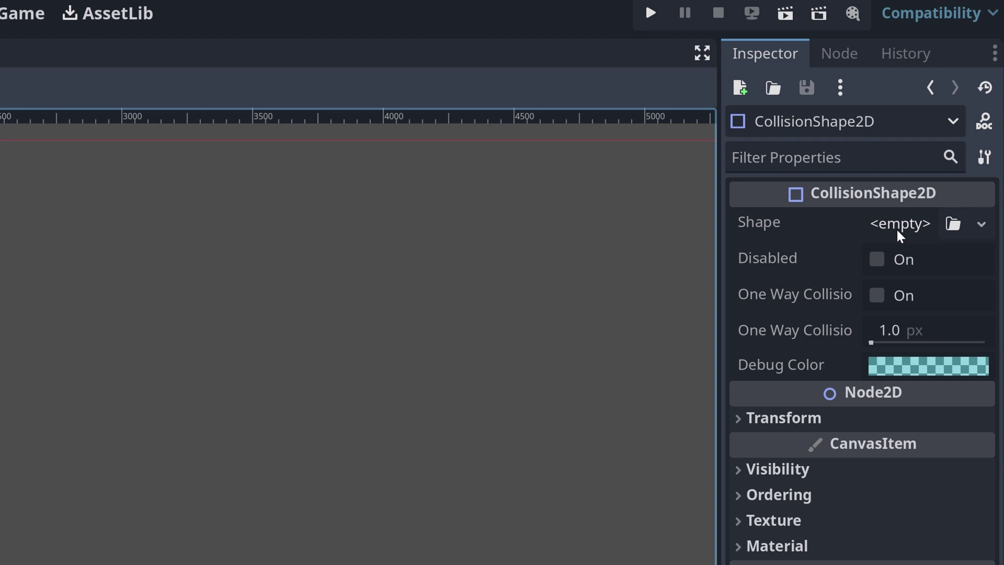
left_click(927, 225)
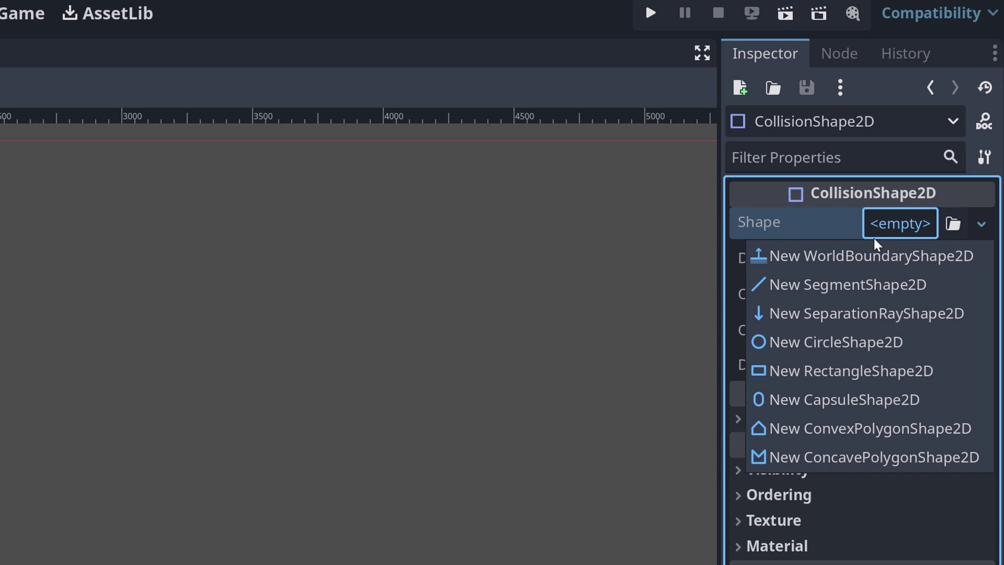
left_click(855, 403)
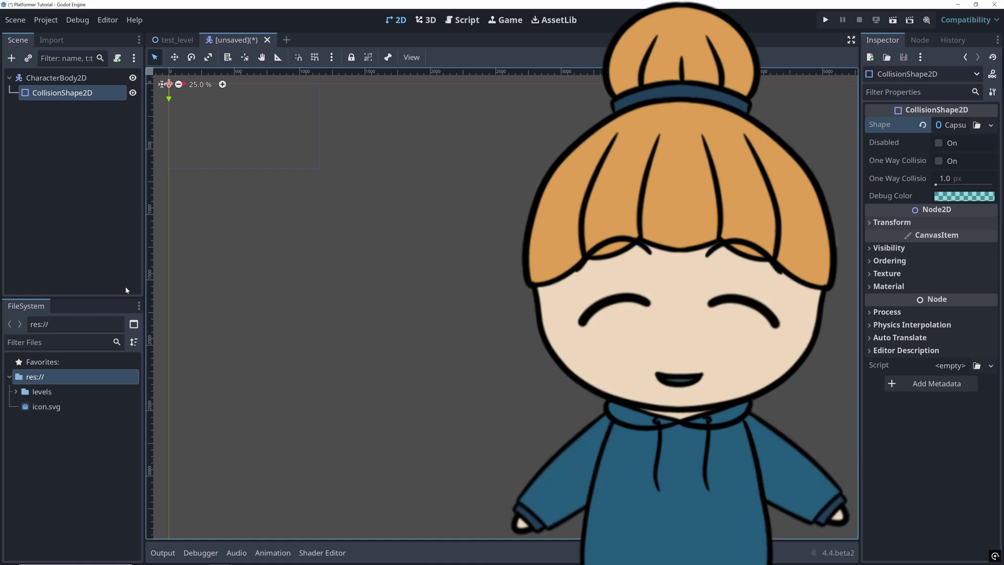
- Add an AnimatedSprite2D node as a child of CharacterBody2D
left_click(84, 105)
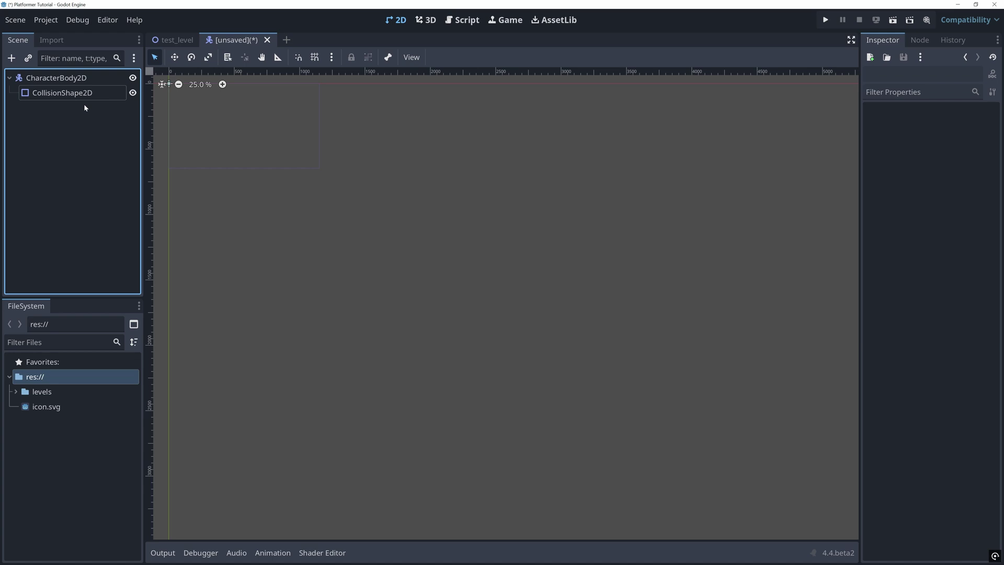
right_click(74, 79)
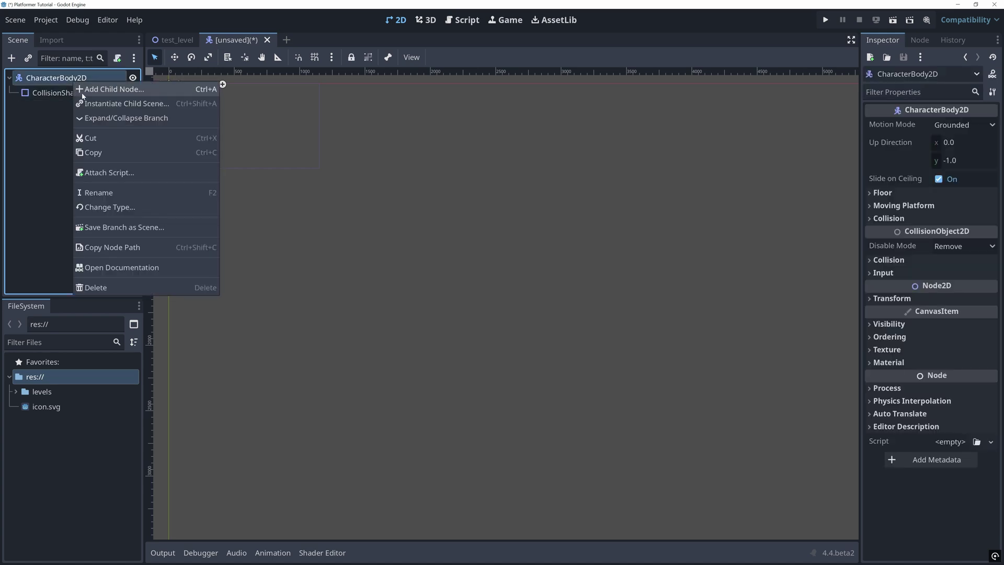
left_click(82, 94)
type("a")
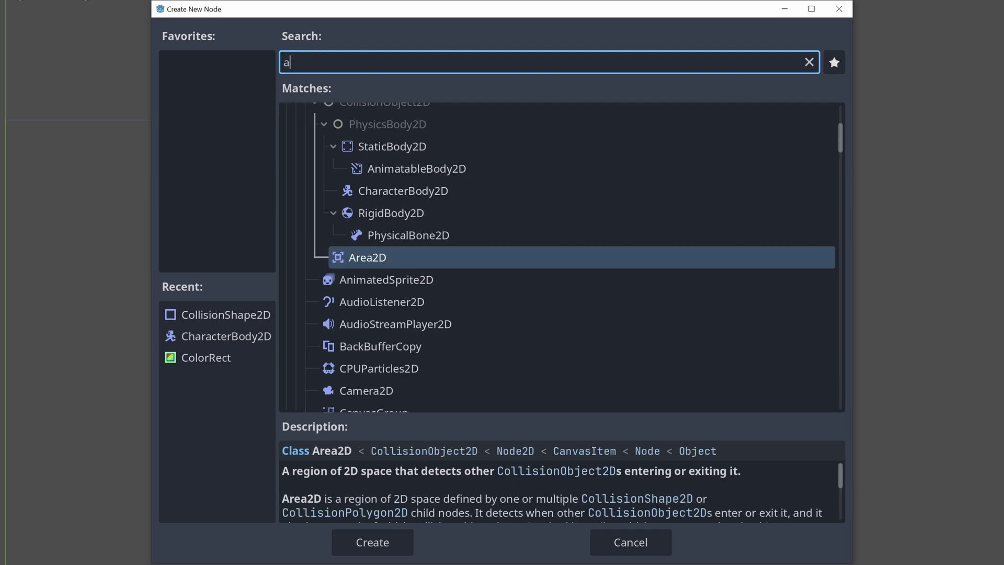
type("nimated")
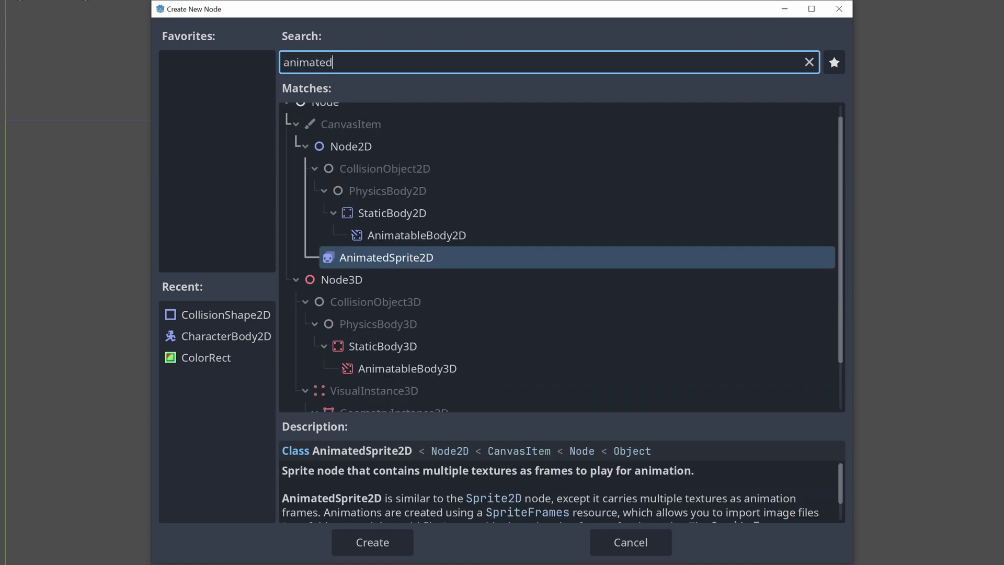
type("sprite")
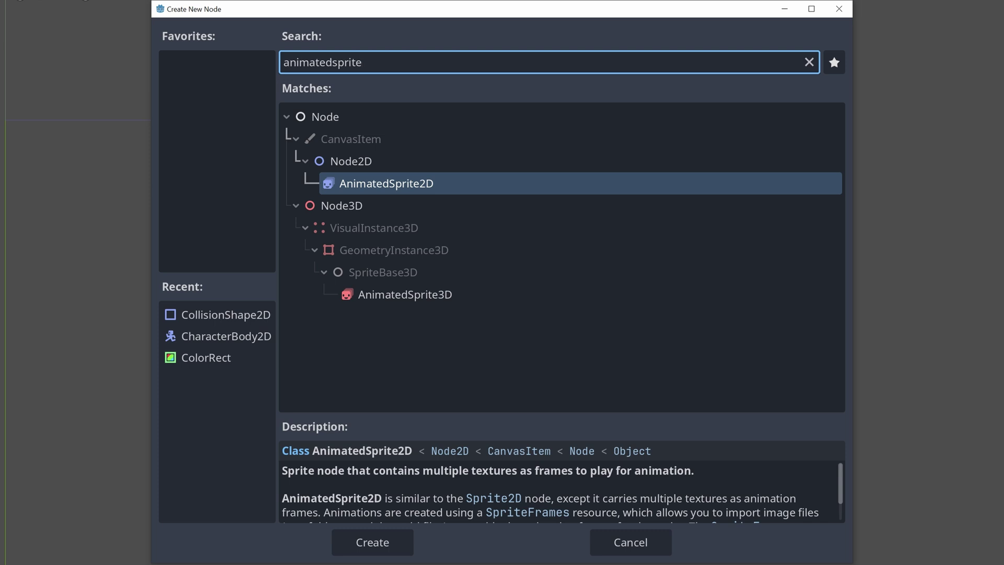
left_click(373, 544)
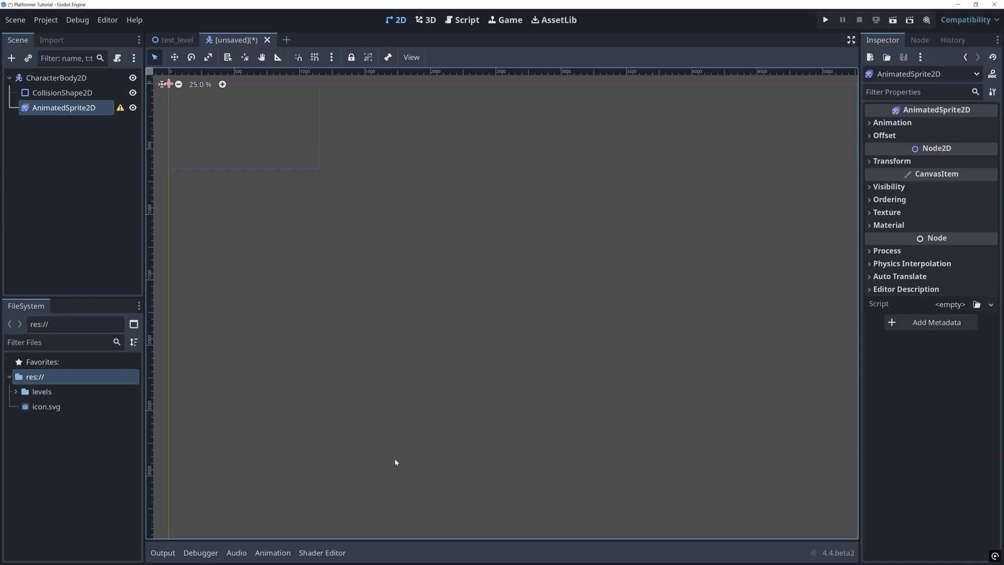
- Check the AnimatedSprite2D's configuration warning and assign a new SpriteFrames resource to its Sprite Frames property
left_click(394, 456)
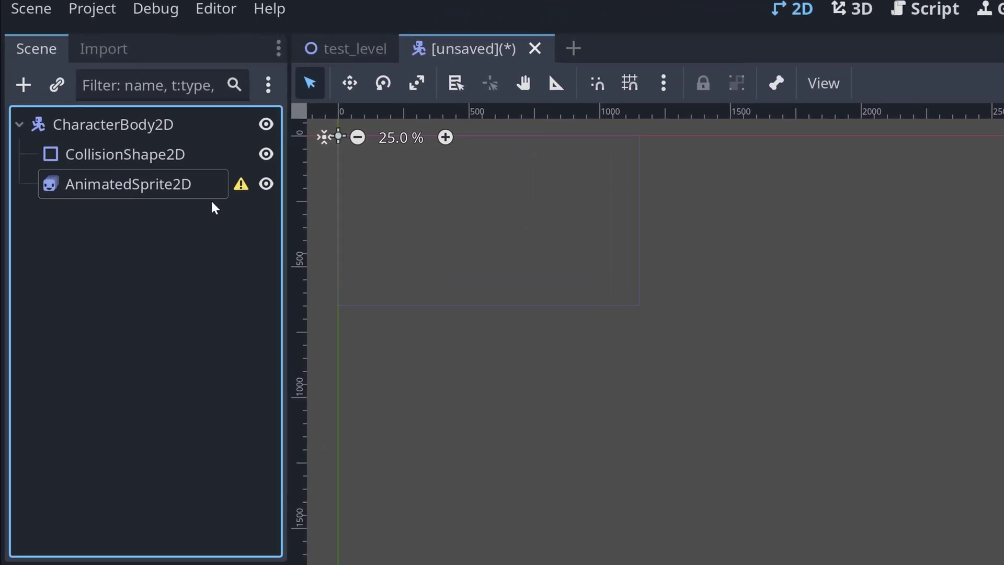
left_click(240, 184)
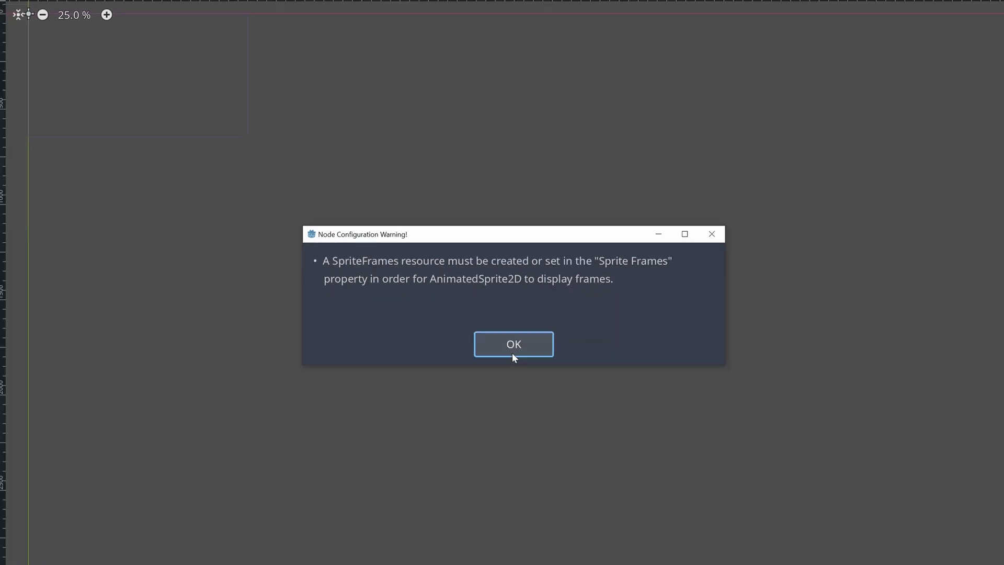
left_click(513, 353)
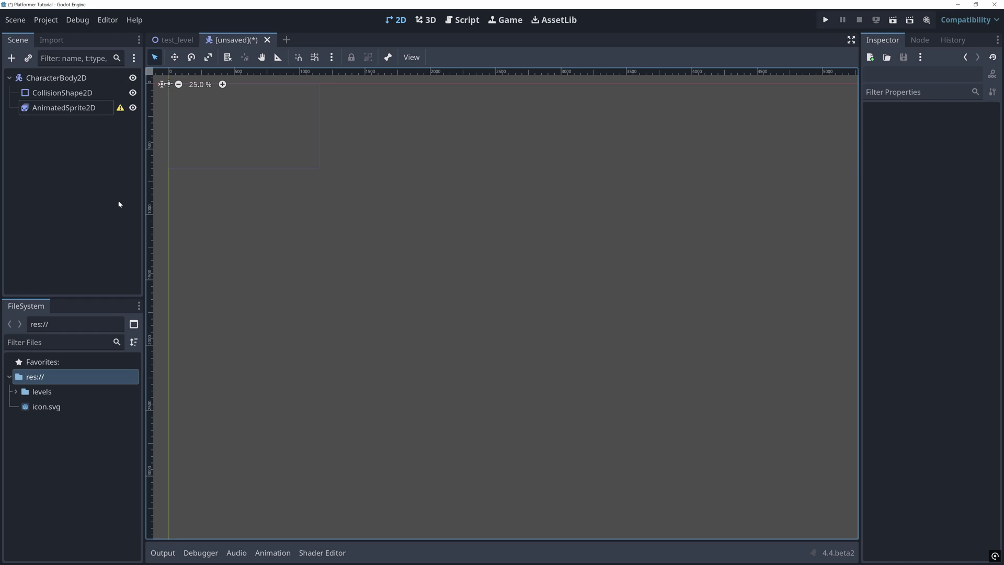
left_click(63, 108)
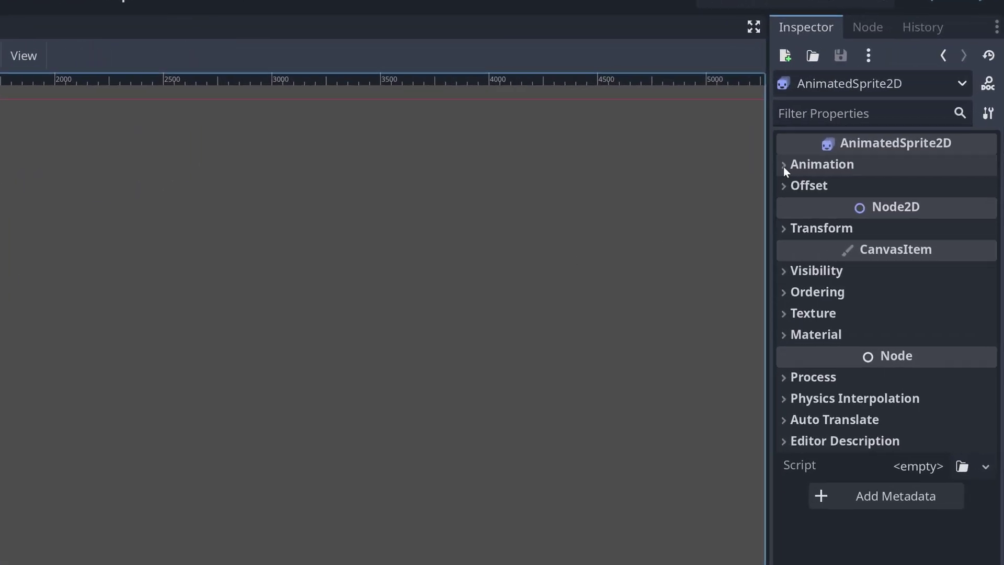
left_click(812, 151)
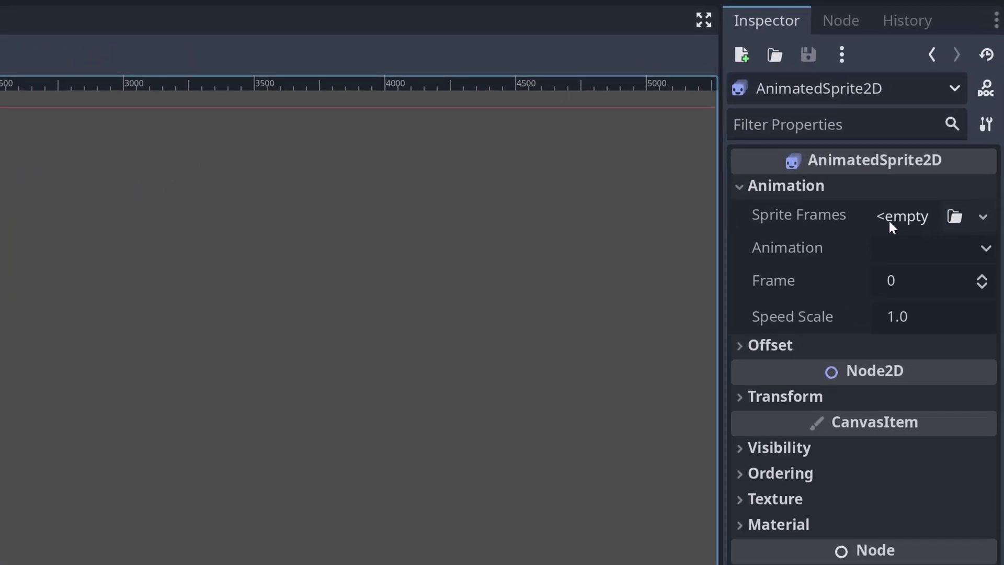
left_click(891, 217)
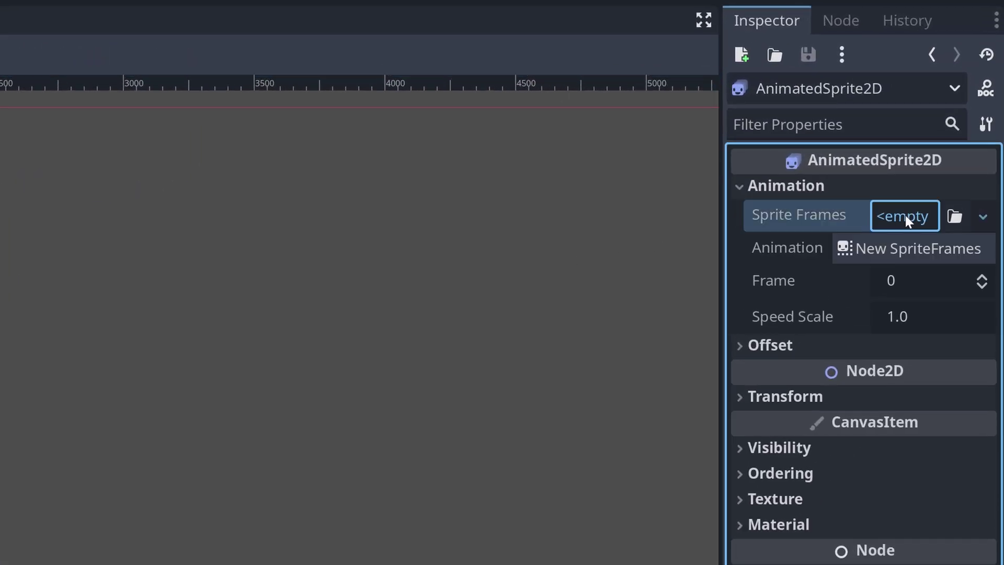
left_click(906, 249)
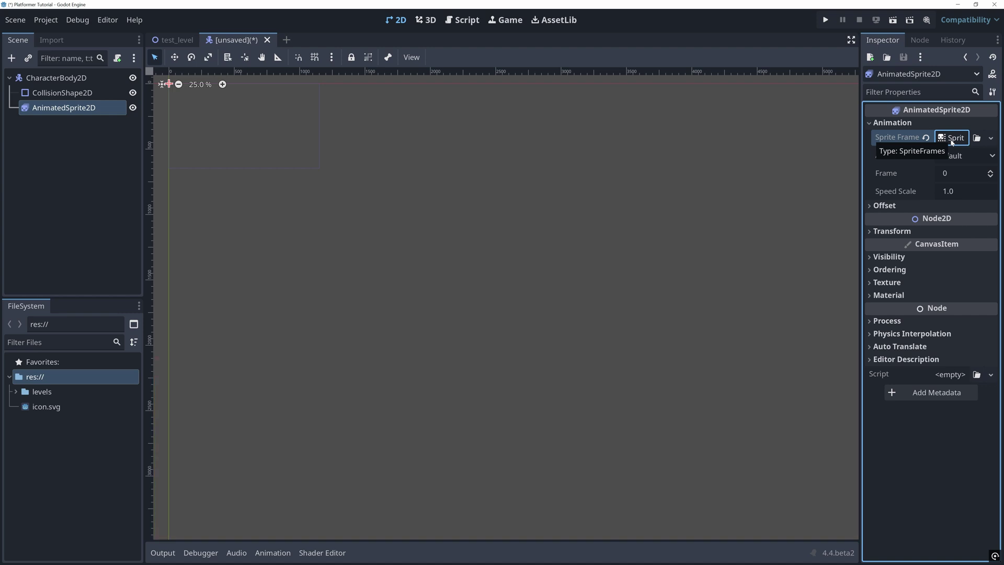
- Open the AnimatedSprite2D's SpriteFrames resource for editing and rename its default animation to "idle"
left_click(955, 139)
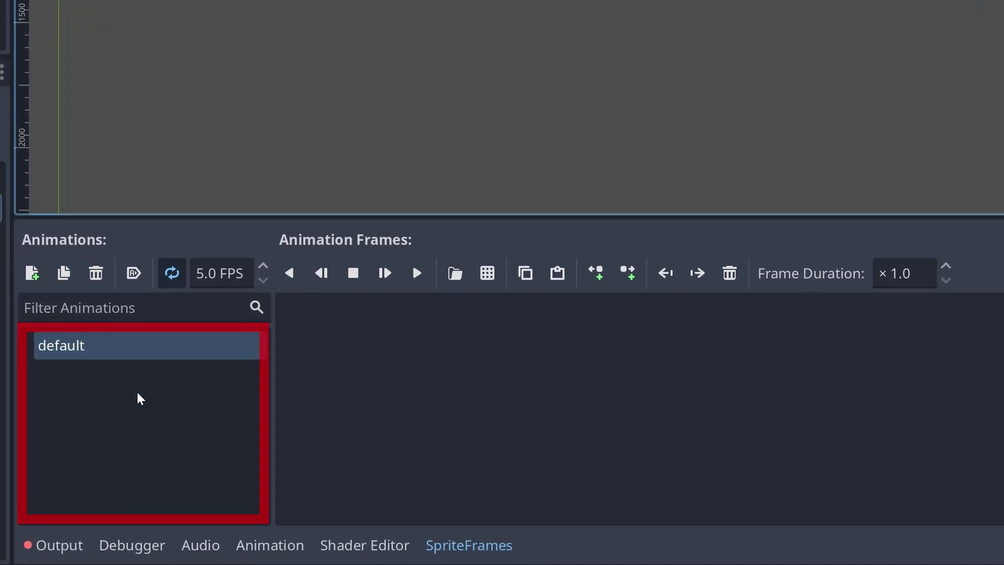
left_click(90, 353)
double_click(88, 347)
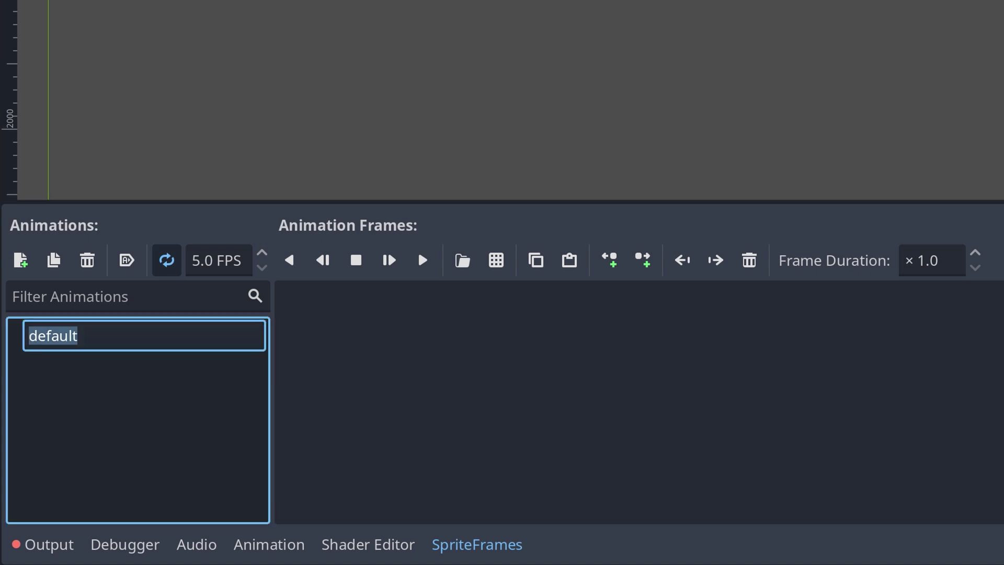
type("idle")
key("Return")
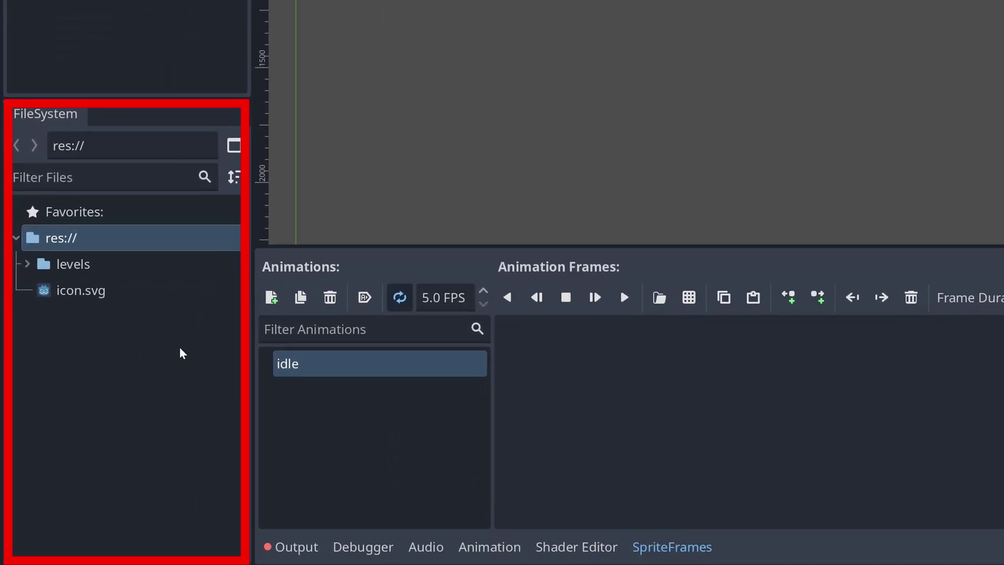
- Create a new folder named "art" in the project's res:// root
right_click(57, 333)
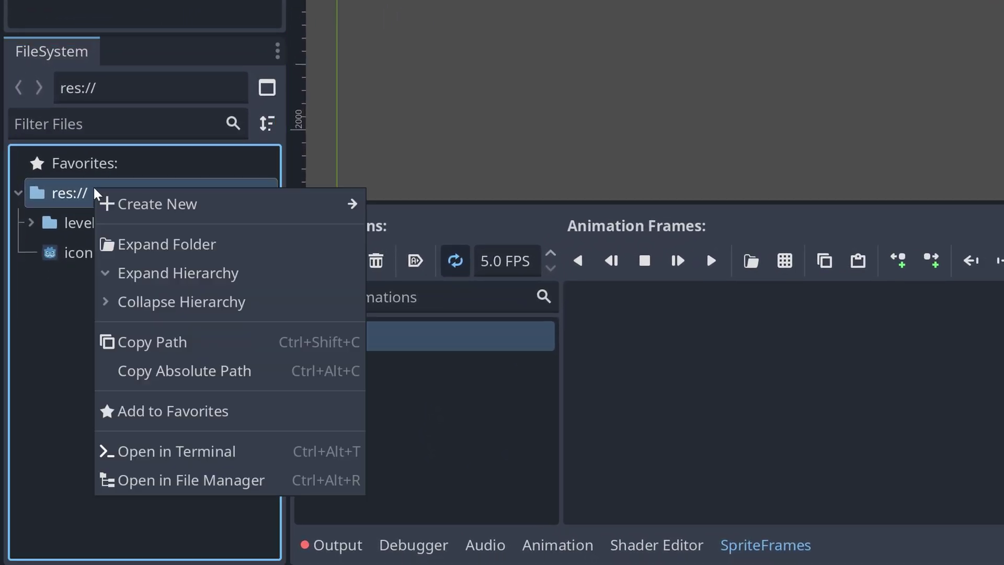
mouse_move(114, 204)
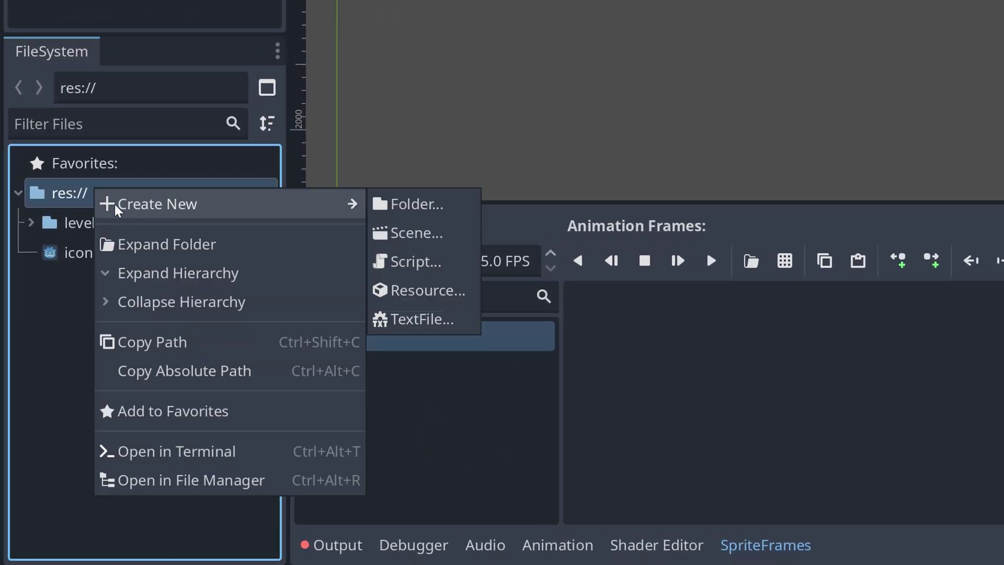
left_click(425, 206)
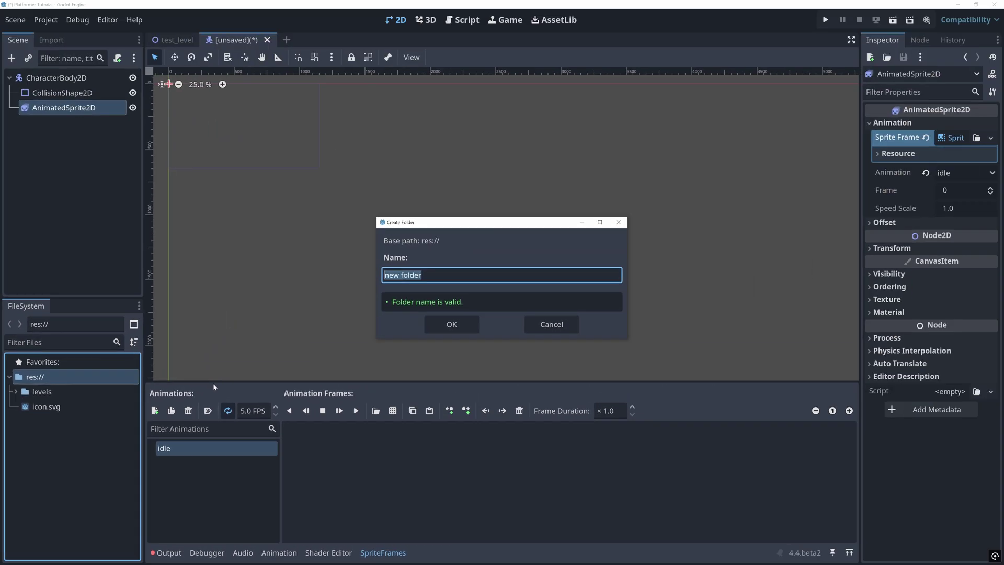
type("art")
key("Return")
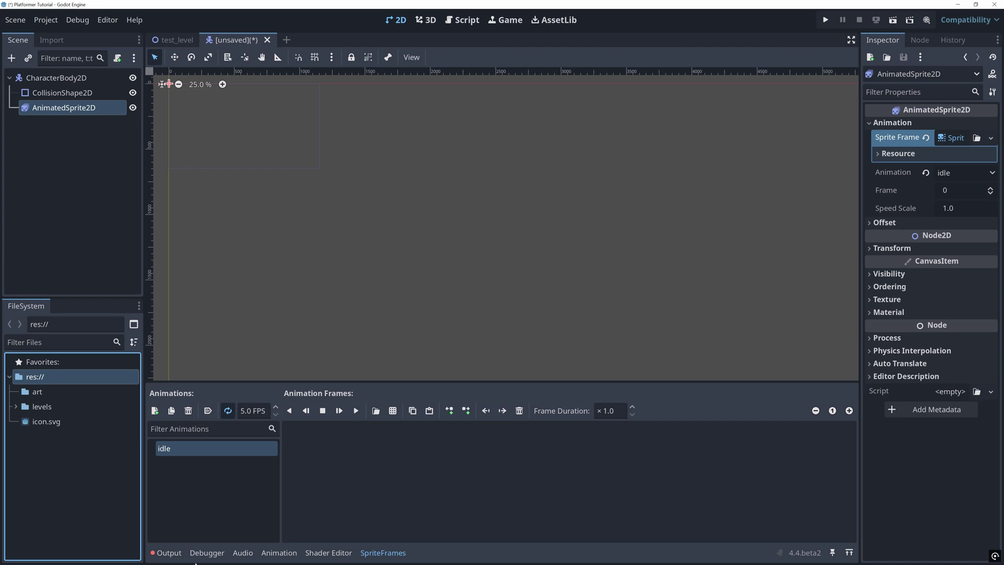
- Import the Spritesheet PNG from the Foxy assets folder in File Explorer into the project's art folder and inspect it
left_click(195, 562)
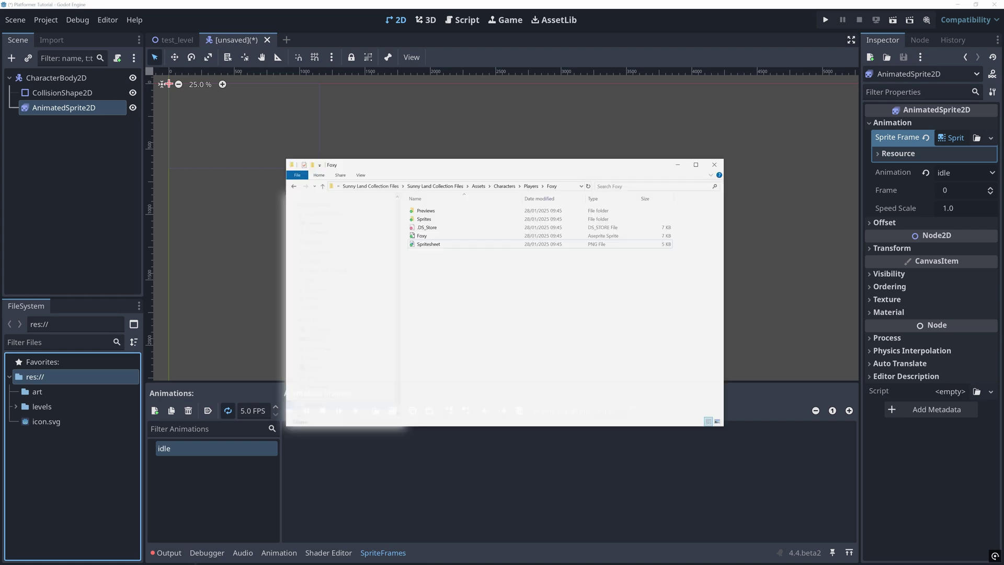
left_click(431, 246)
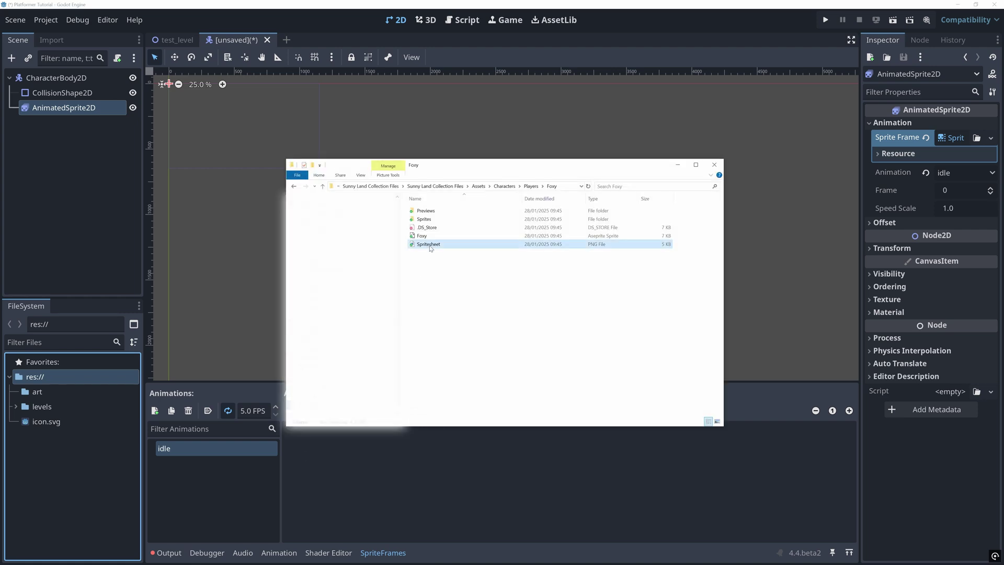
left_click_drag(429, 244, 16, 393)
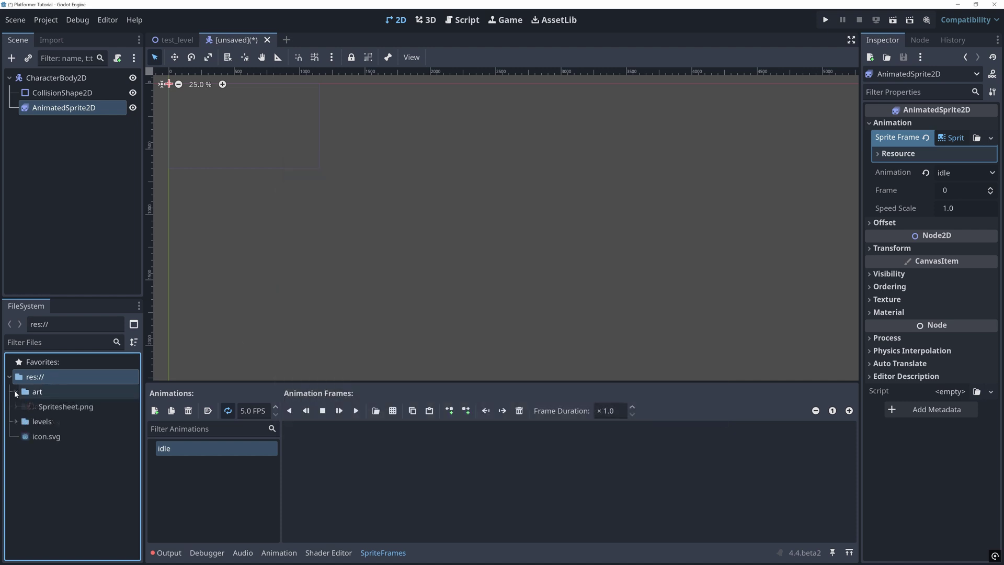
left_click(46, 409)
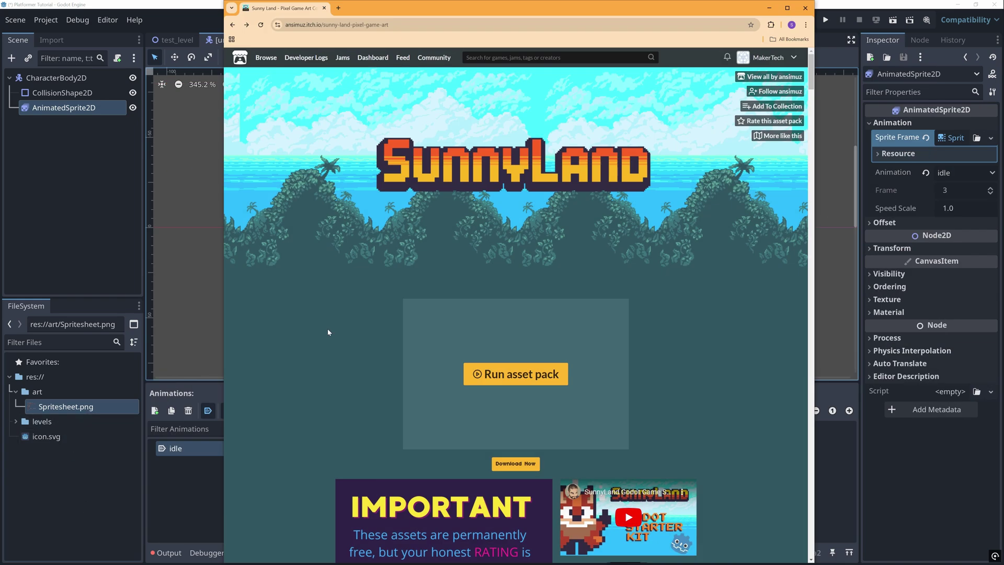
- Look through the SunnyLand asset pack page in the browser down to its download section, and return to Godot
scroll(325, 330, "down", 3)
scroll(323, 333, "down", 4)
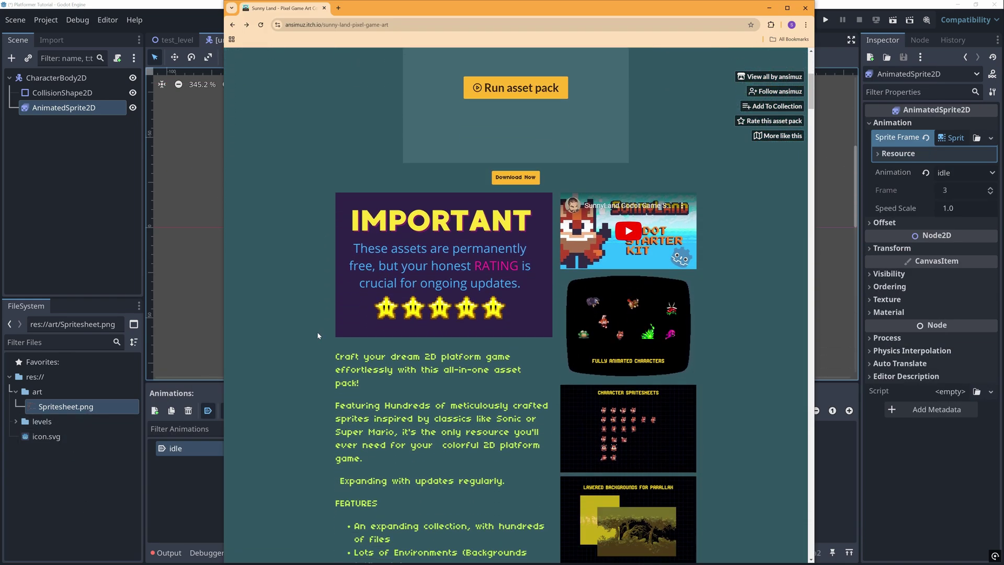
scroll(308, 340, "down", 5)
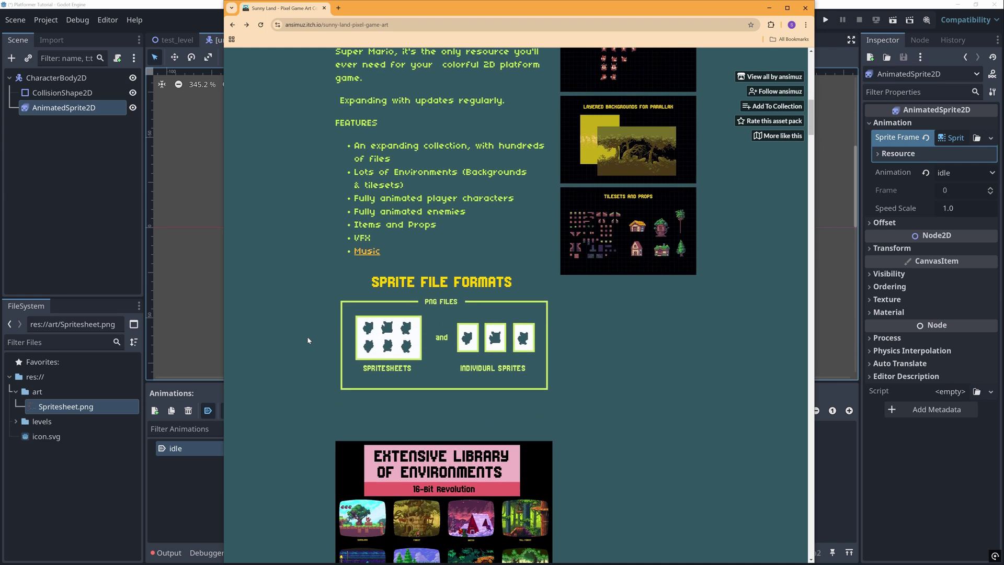
scroll(307, 339, "down", 5)
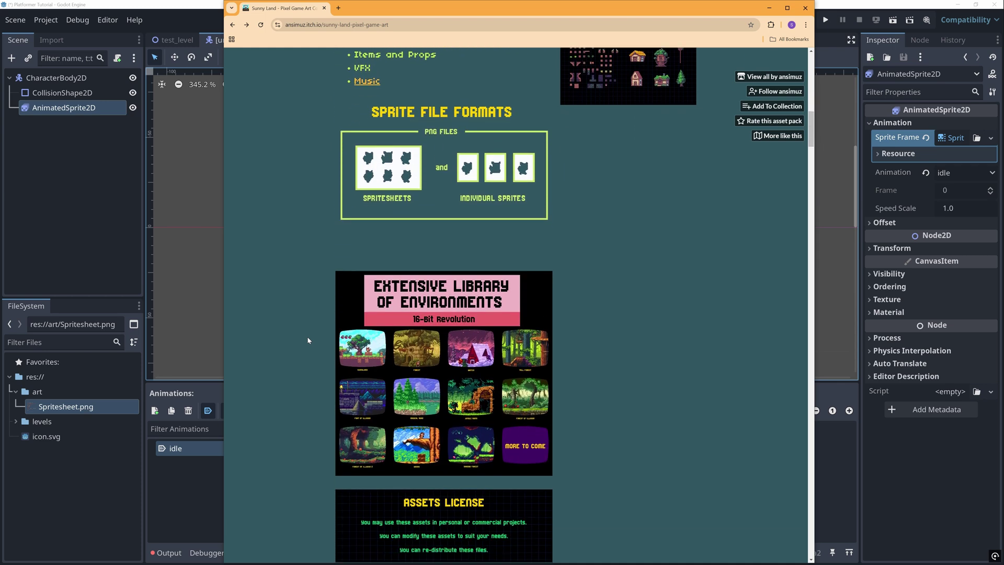
scroll(308, 340, "down", 2)
scroll(303, 341, "down", 6)
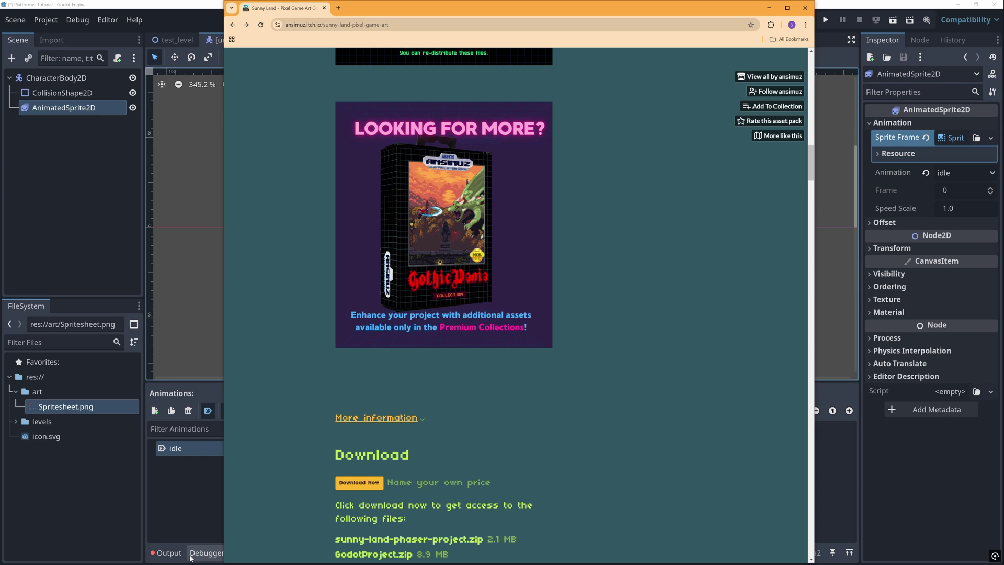
key("alt+Tab")
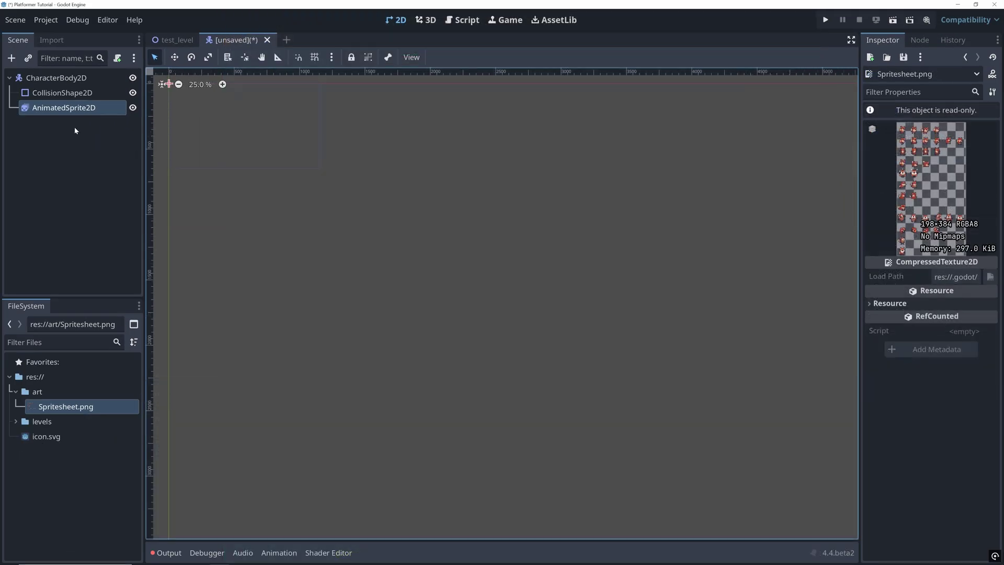
- Load Spritesheet.png from the art folder as the sprite sheet for the AnimatedSprite2D's idle animation
left_click(50, 106)
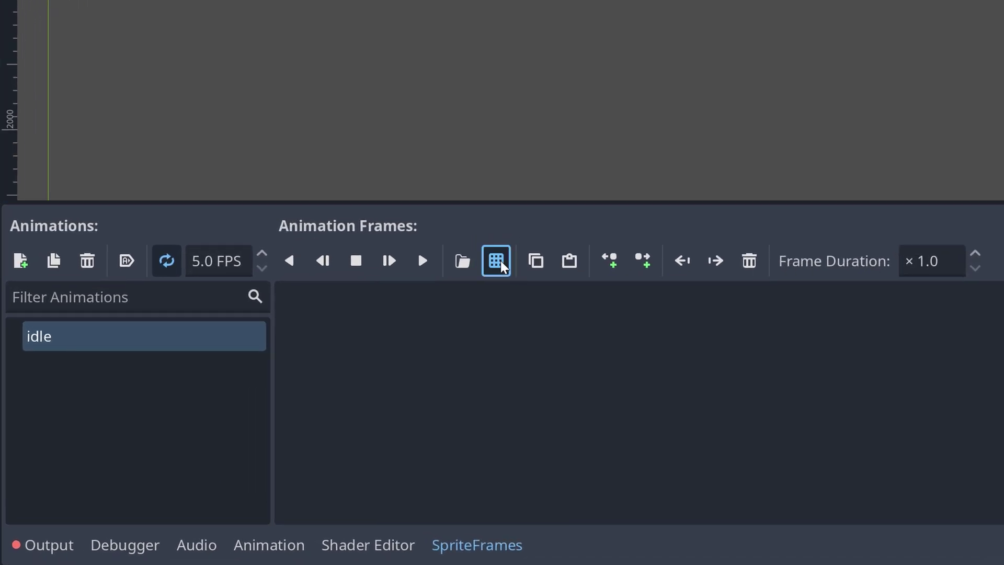
left_click(499, 261)
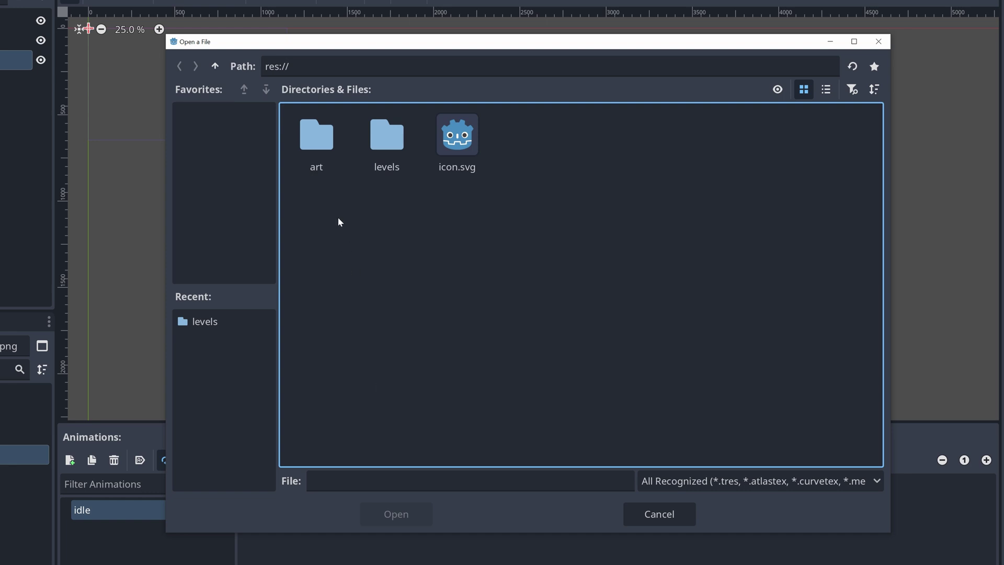
double_click(316, 132)
double_click(316, 133)
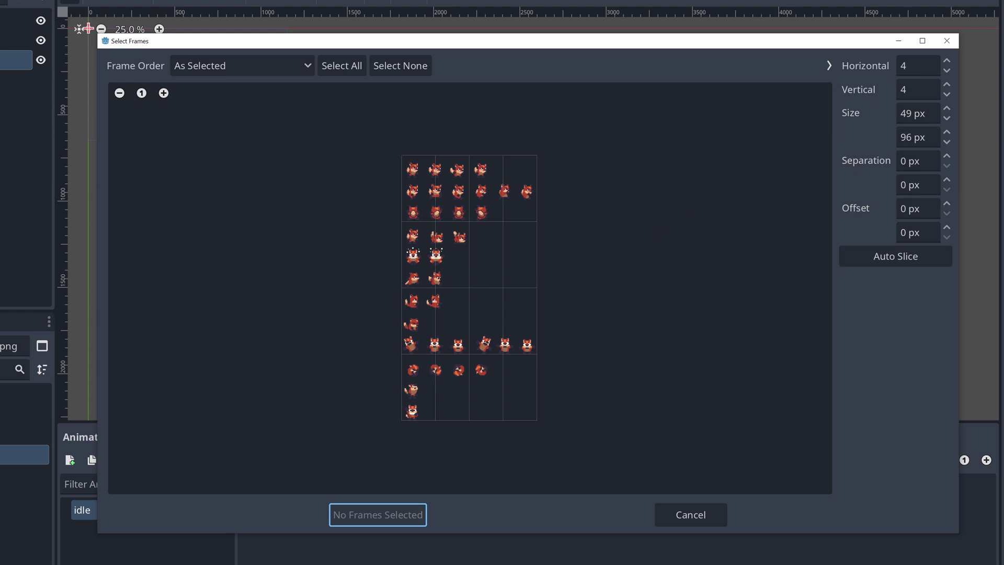
- Set the sprite sheet slicing grid to 6 horizontal and 12 vertical frames
left_click(917, 65)
type("6")
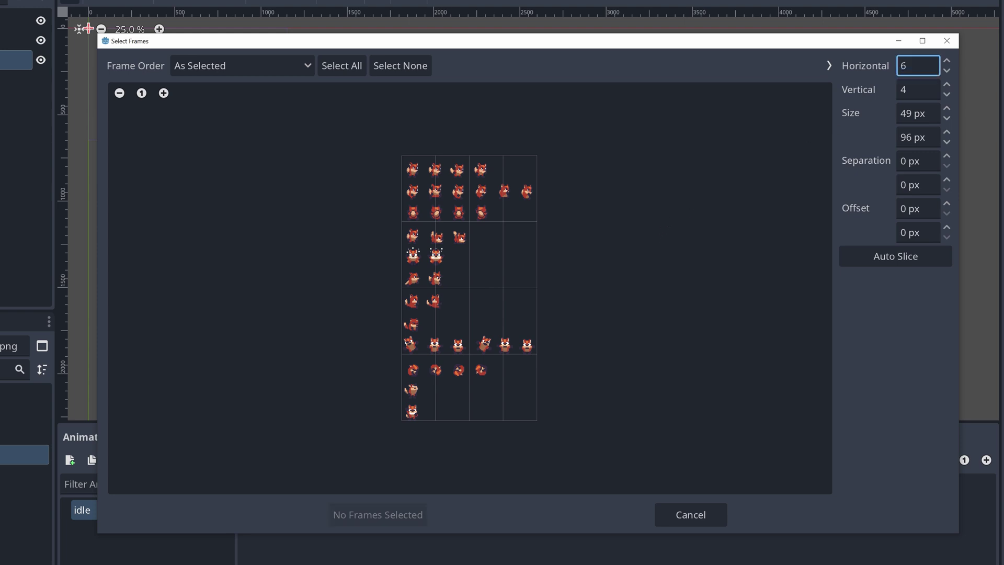
key("Return")
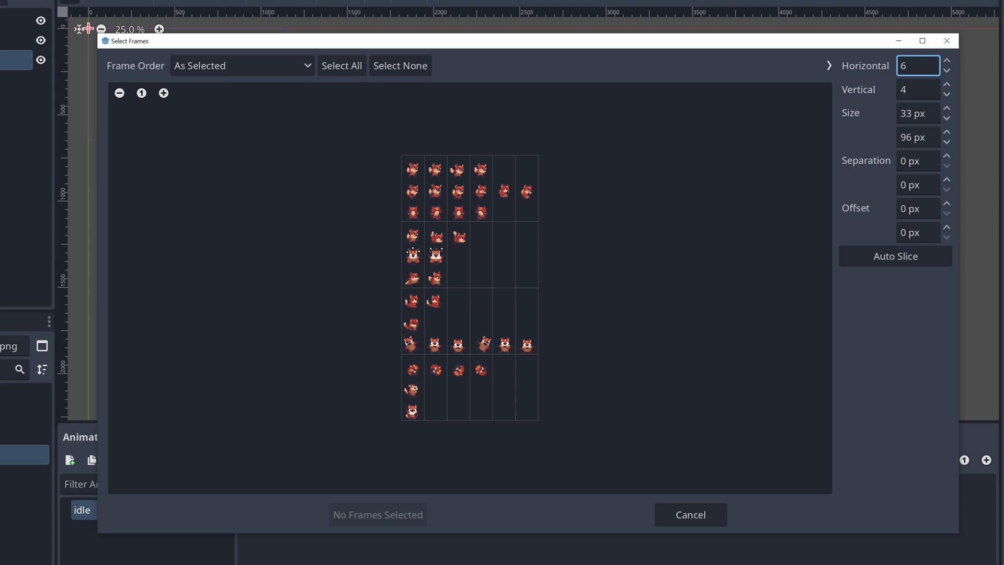
key("Tab")
type("12")
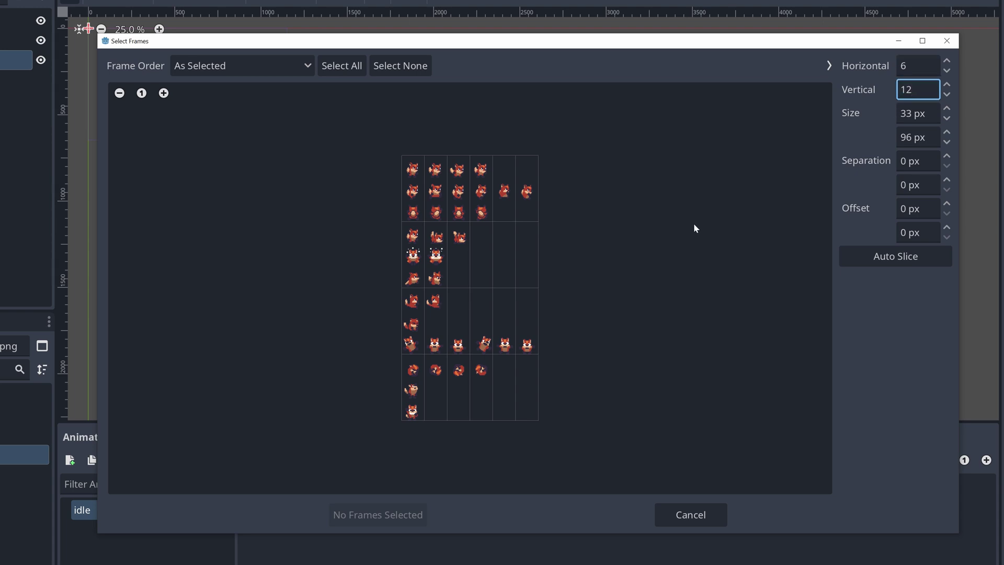
key("Return")
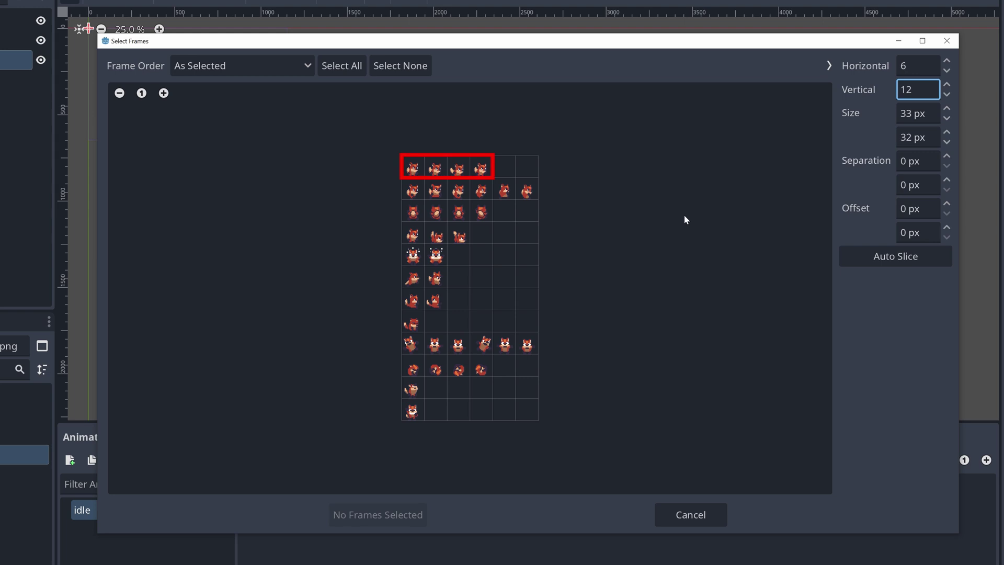
- Select the four fox frames in the sprite sheet's first row in order and add them to the idle animation
left_click(413, 170)
left_click(429, 170)
left_click(459, 172)
left_click(477, 174)
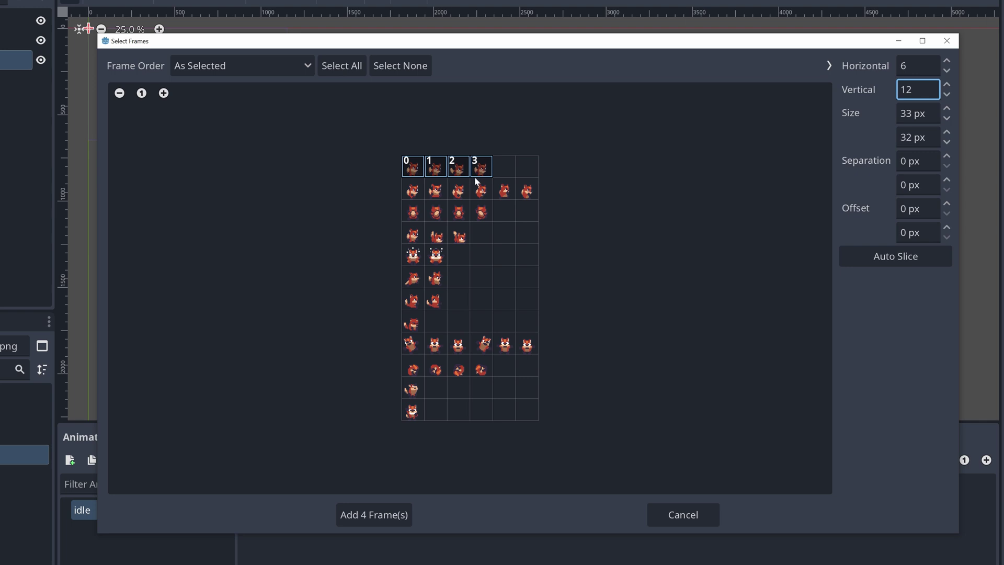
left_click(478, 168)
mouse_move(459, 169)
left_mouse_down()
mouse_move(434, 169)
mouse_move(478, 171)
left_mouse_up()
left_click(413, 168)
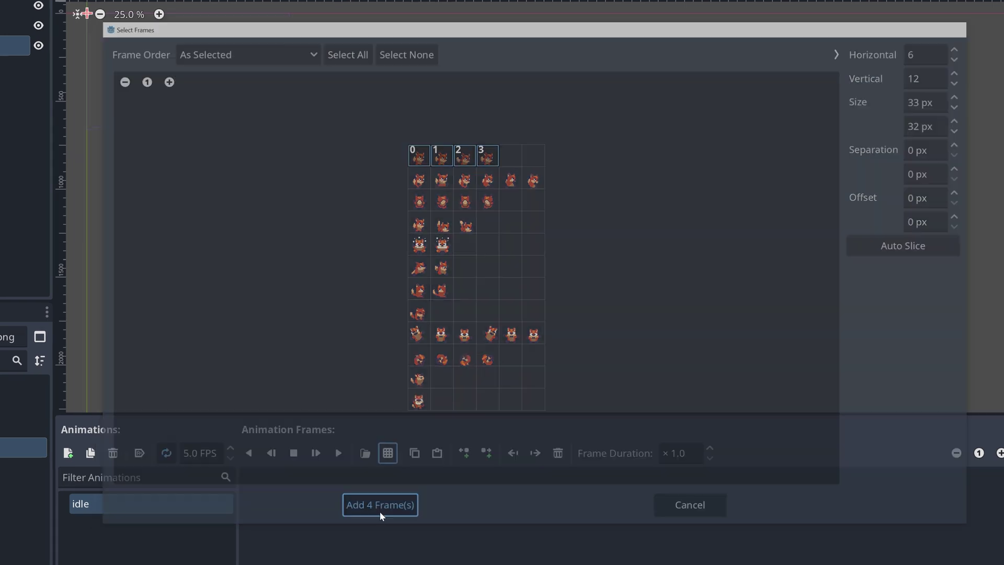
left_click(376, 515)
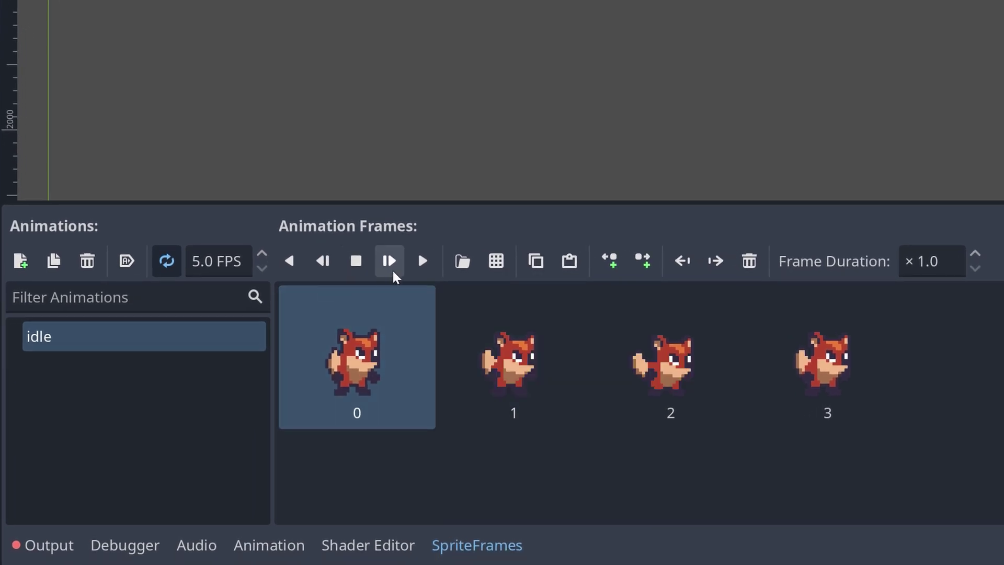
- Play the idle animation and view the fox sprite up close in the 2D viewport
scroll(264, 71, "up", 3)
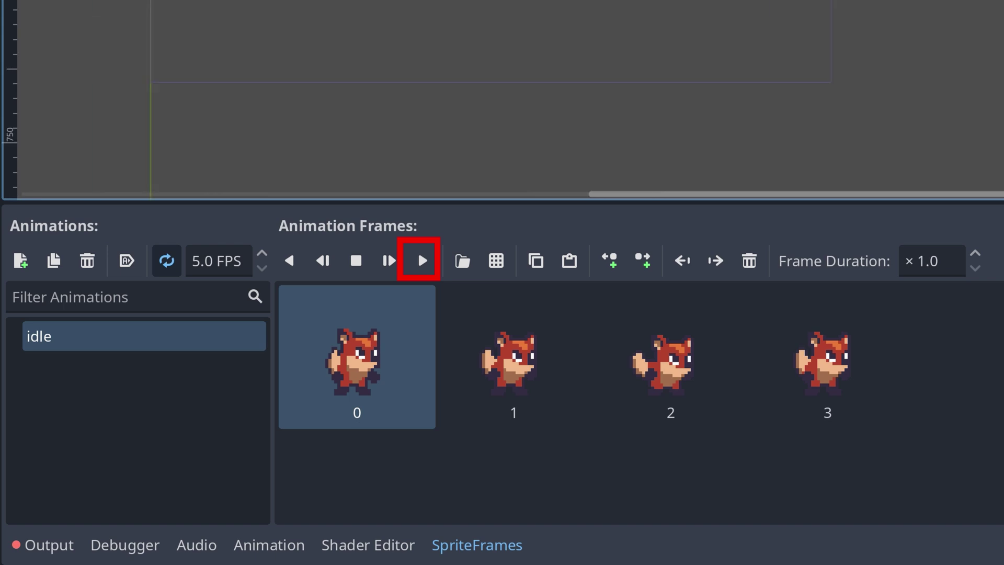
left_click(418, 250)
scroll(382, 42, "up", 2)
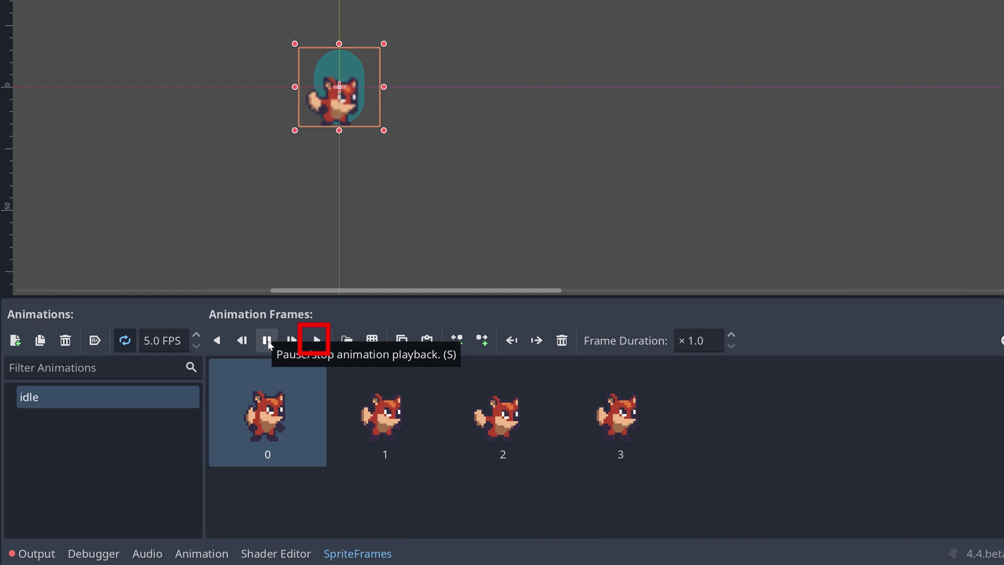
- Try a faster playback by raising the idle animation's speed to 12 FPS
left_click(162, 340)
type("7")
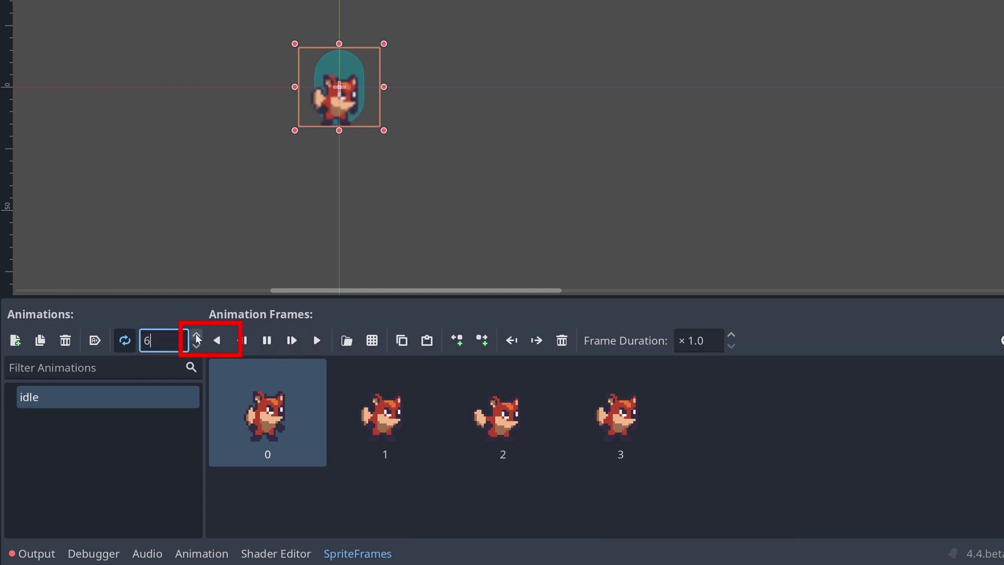
left_click(197, 335)
left_click(196, 335)
left_click(197, 335)
left_click(197, 335)
left_click(196, 335)
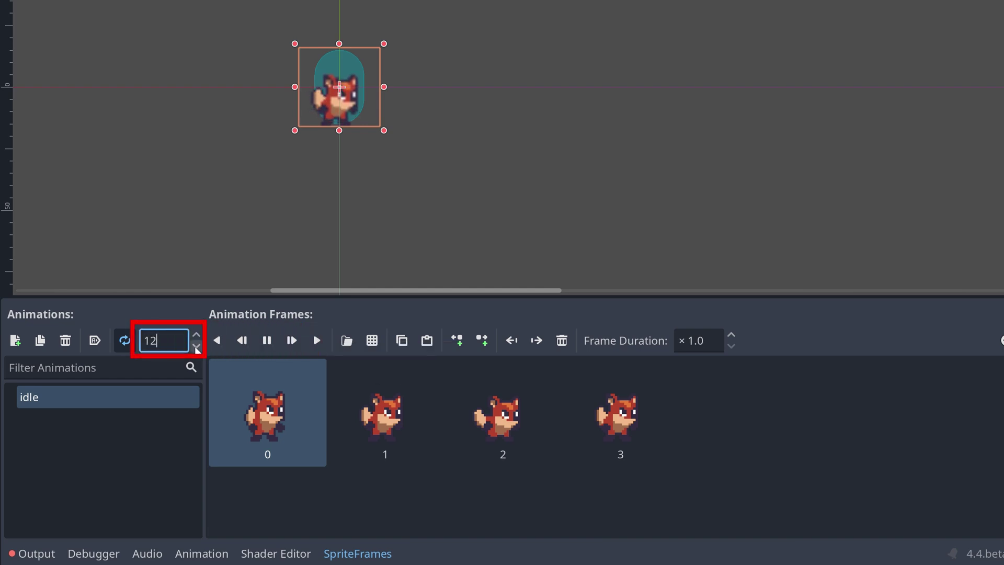
- Return the idle animation's speed to 5 FPS
left_click(196, 346)
left_click(196, 346)
left_click(197, 346)
left_click(197, 346)
left_click(196, 346)
left_click(197, 346)
left_click(196, 346)
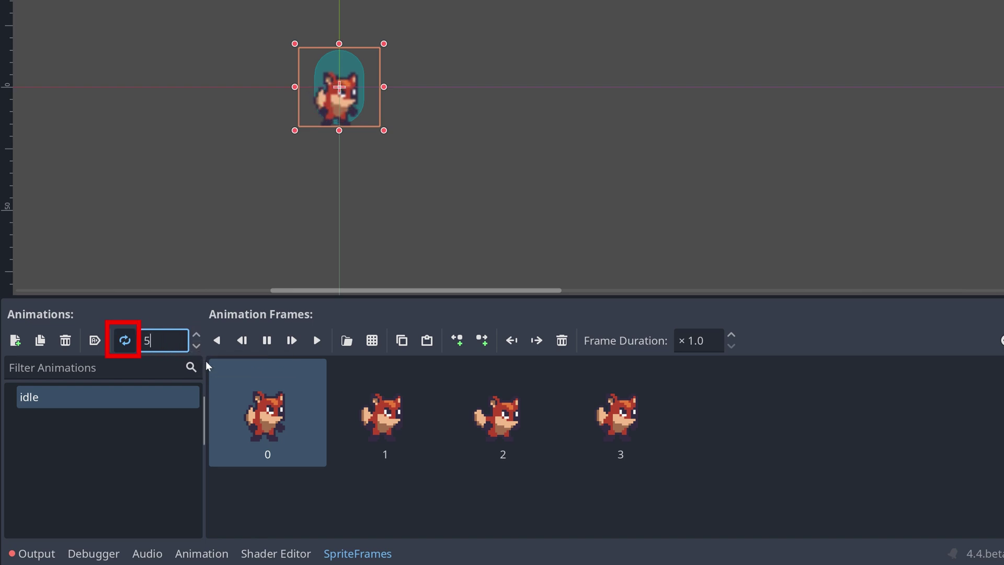
- Test the idle animation's playback with looping disabled, and re-enable looping
left_click(125, 347)
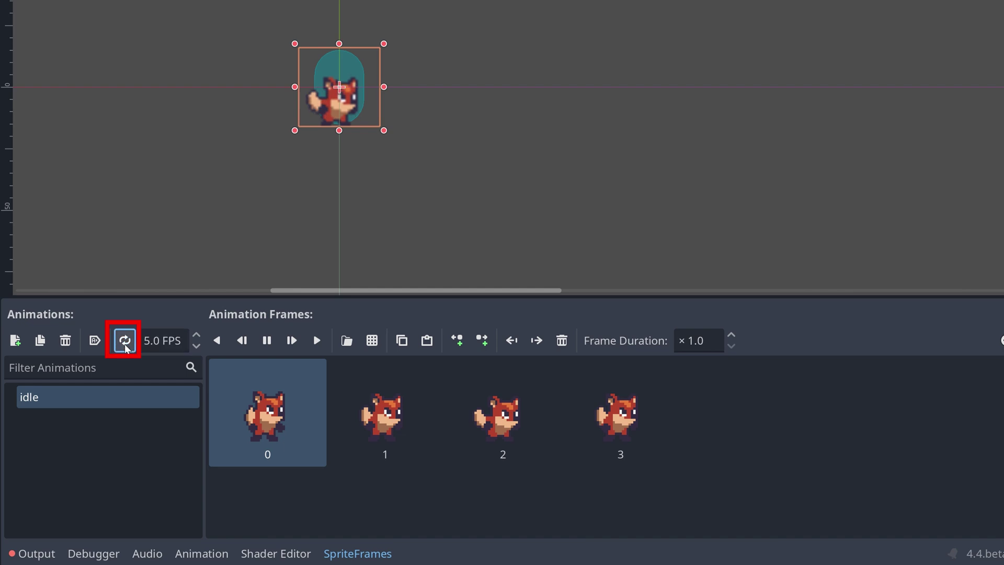
left_click(125, 346)
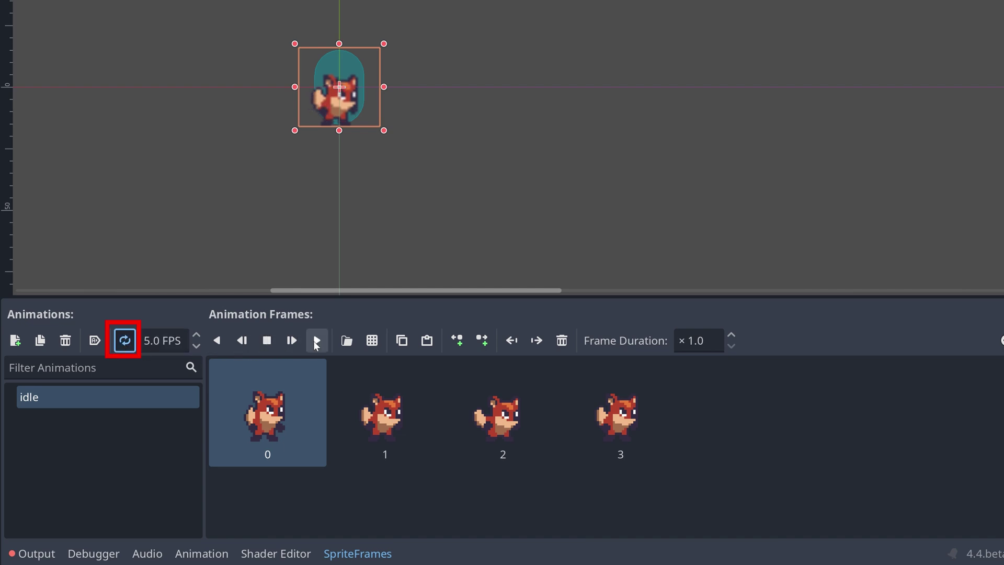
left_click(314, 340)
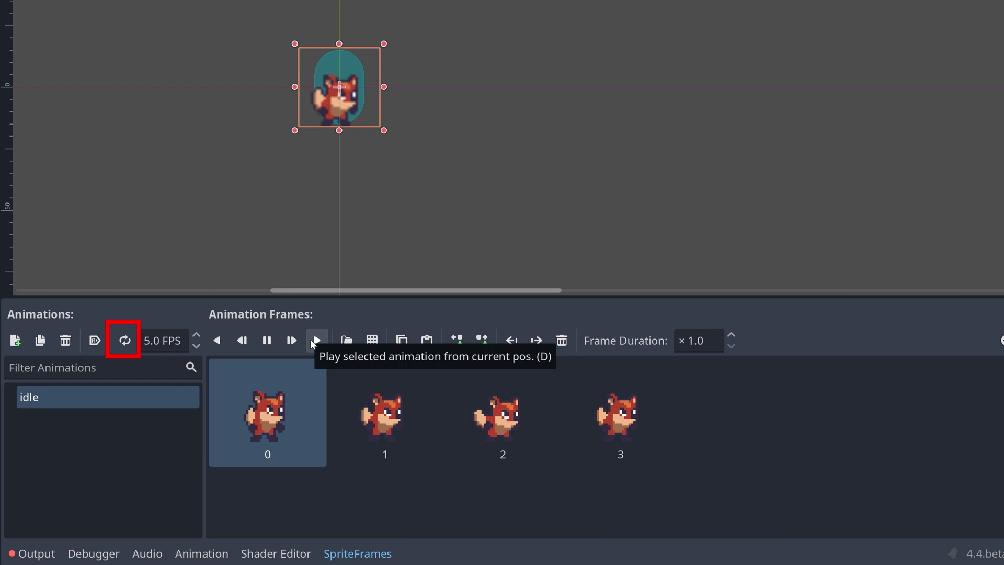
left_click(266, 340)
left_click(123, 341)
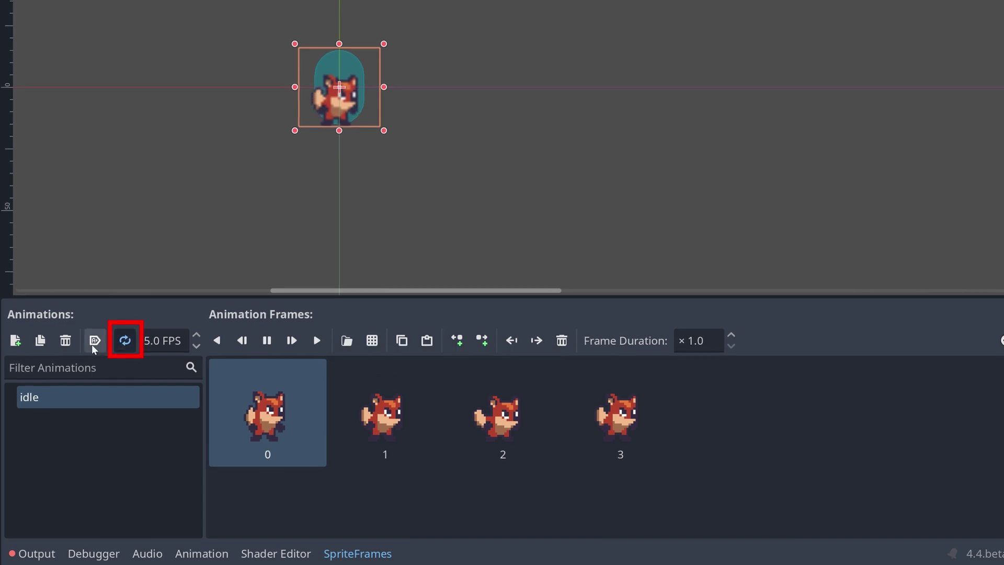
- Set the idle animation to autoplay on load
left_click(92, 343)
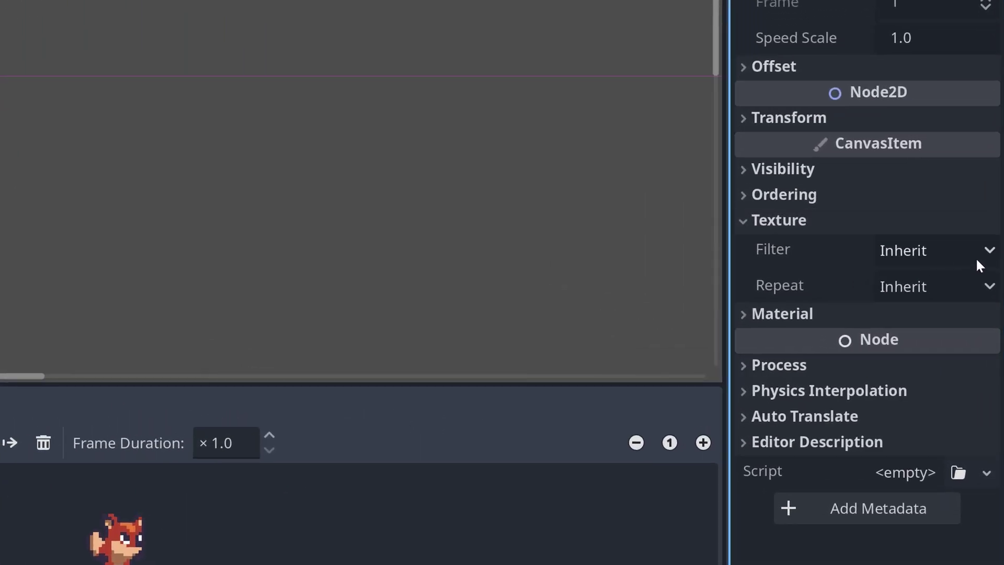
- Try the Nearest texture filter on the AnimatedSprite2D node, and reset the filter to Inherit
left_click(977, 261)
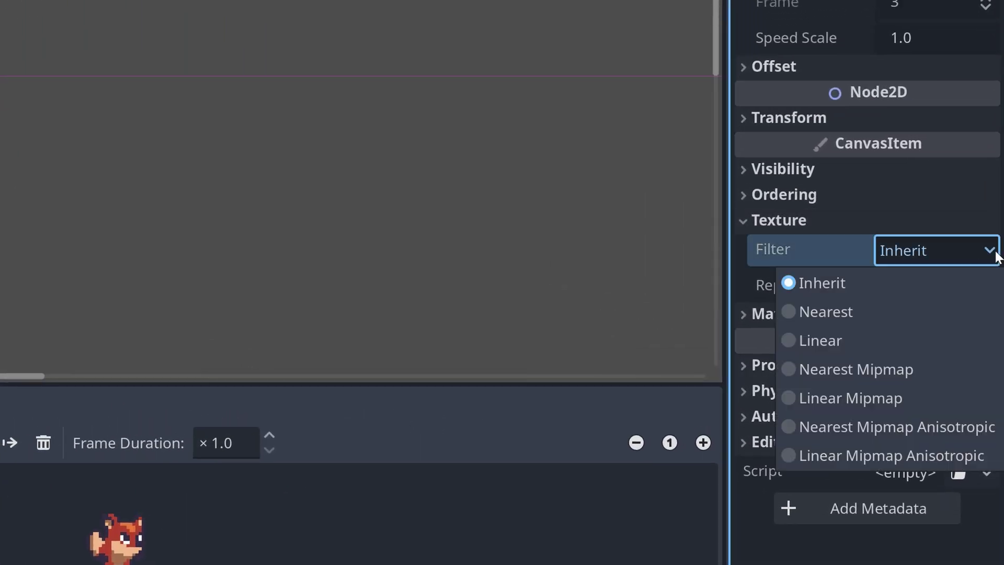
left_click(811, 315)
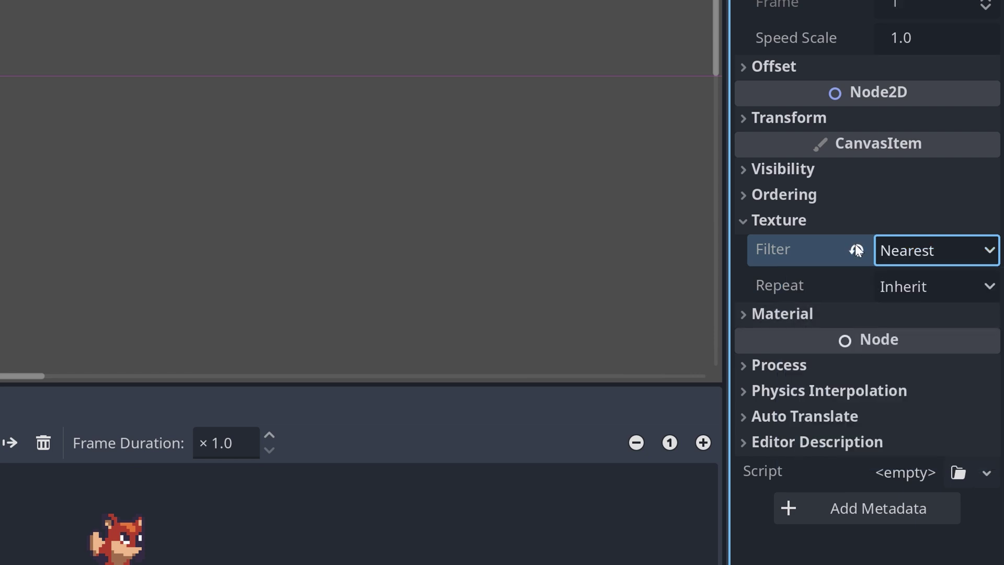
left_click(856, 250)
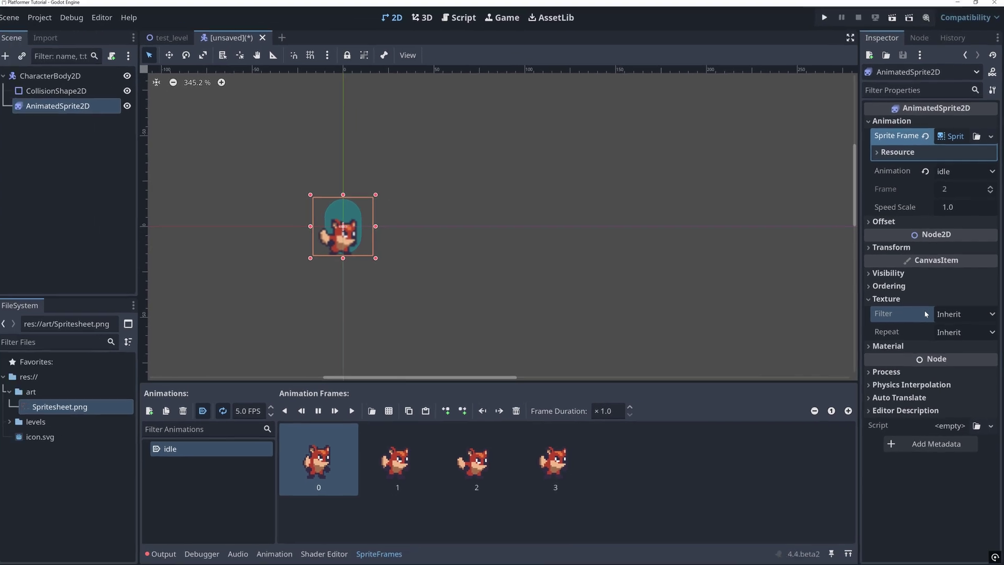
- Set the project's default canvas texture filter to Nearest in the rendering texture settings
left_click(45, 20)
left_click(68, 34)
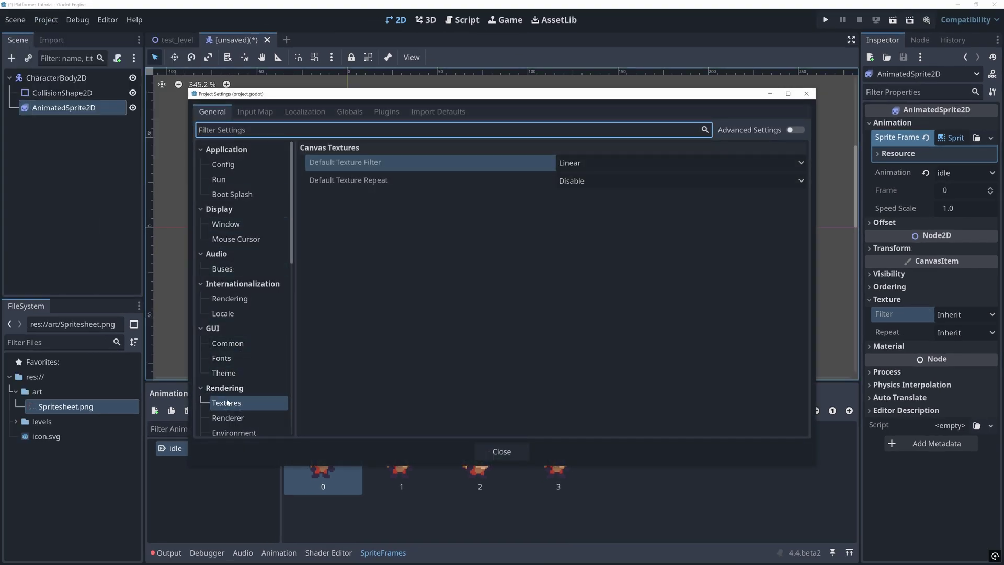
left_click(233, 402)
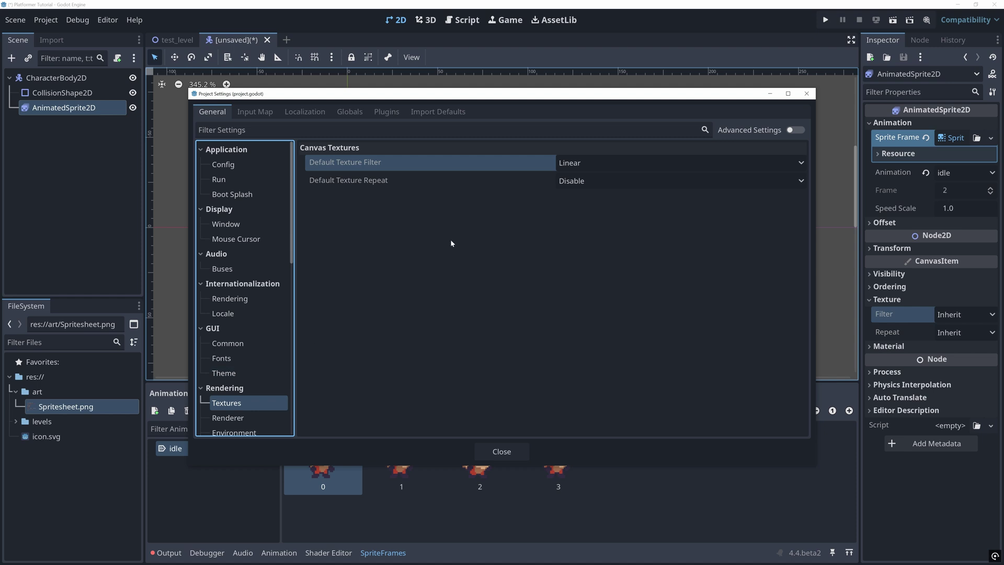
left_click(584, 163)
left_click(580, 179)
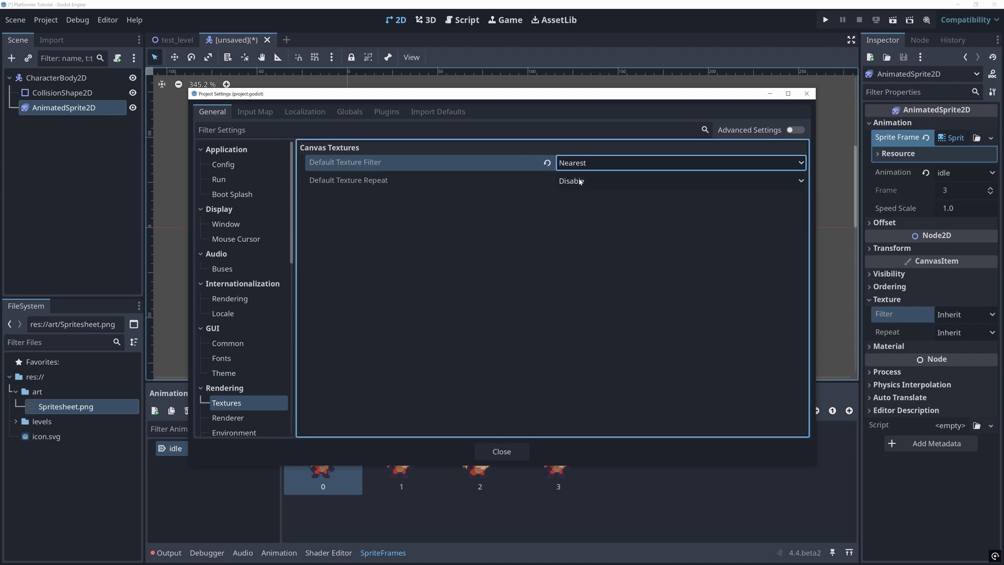
left_click(501, 451)
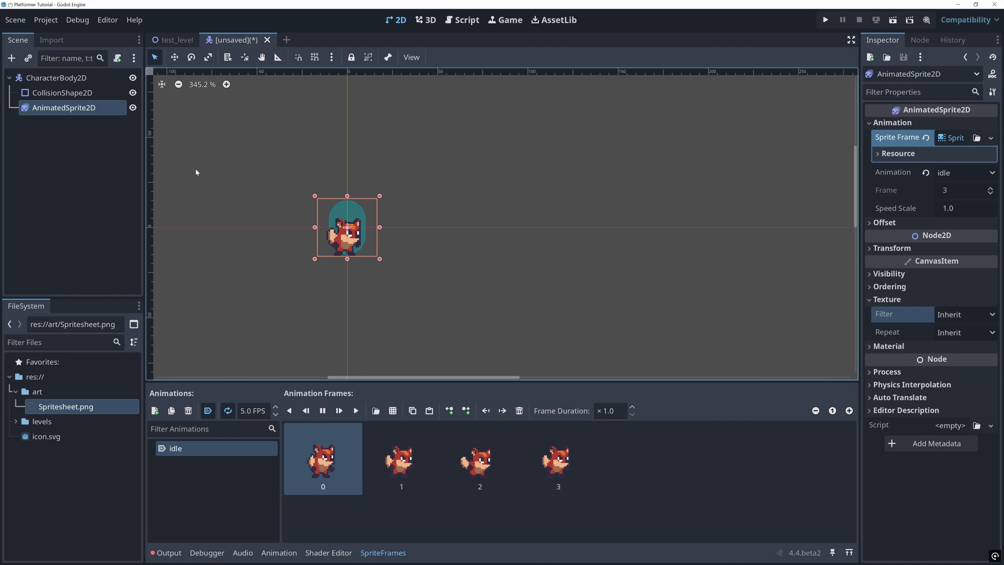
- Save the unsaved character scene as player.tscn in a new project folder named player
key("ctrl+s")
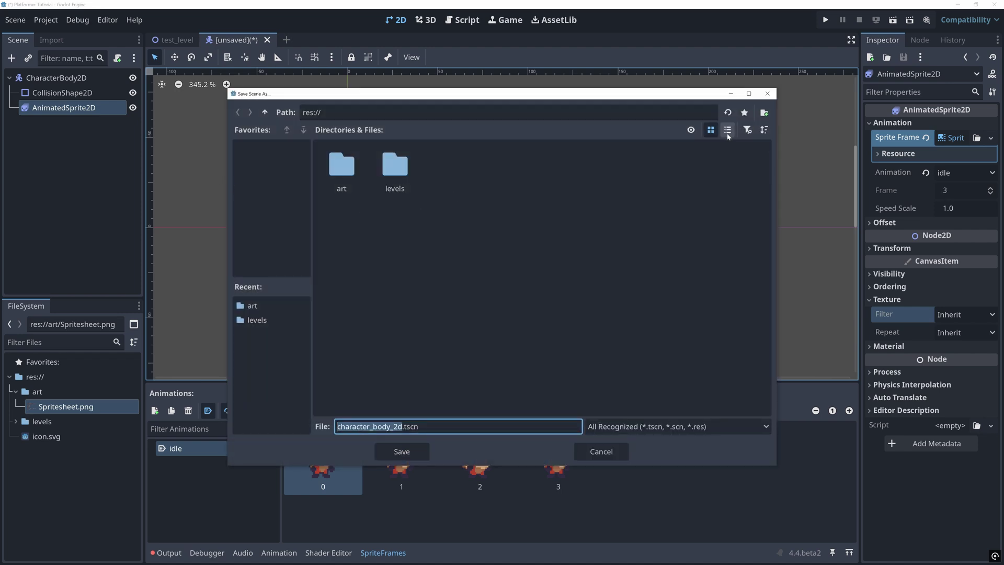
left_click(763, 112)
type("player")
key("Return")
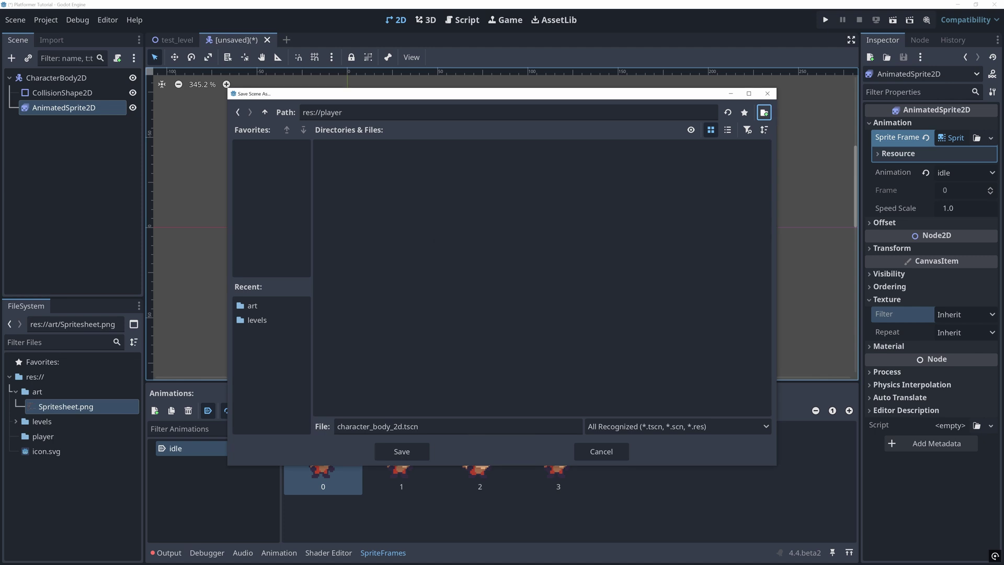
double_click(369, 426)
type("player")
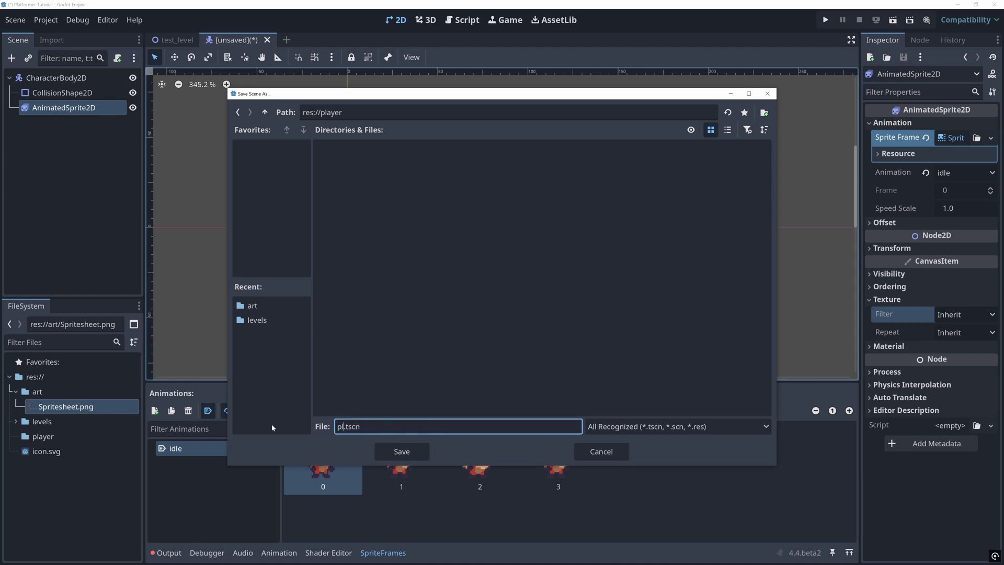
key("Return")
- Rename the scene's CharacterBody2D root node to Player
double_click(56, 77)
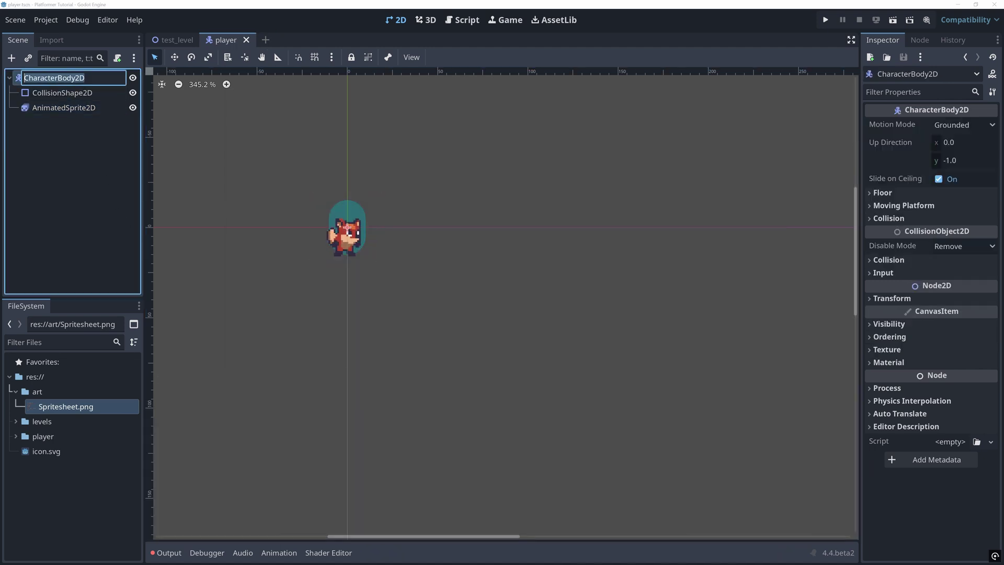
type("Player")
key("Return")
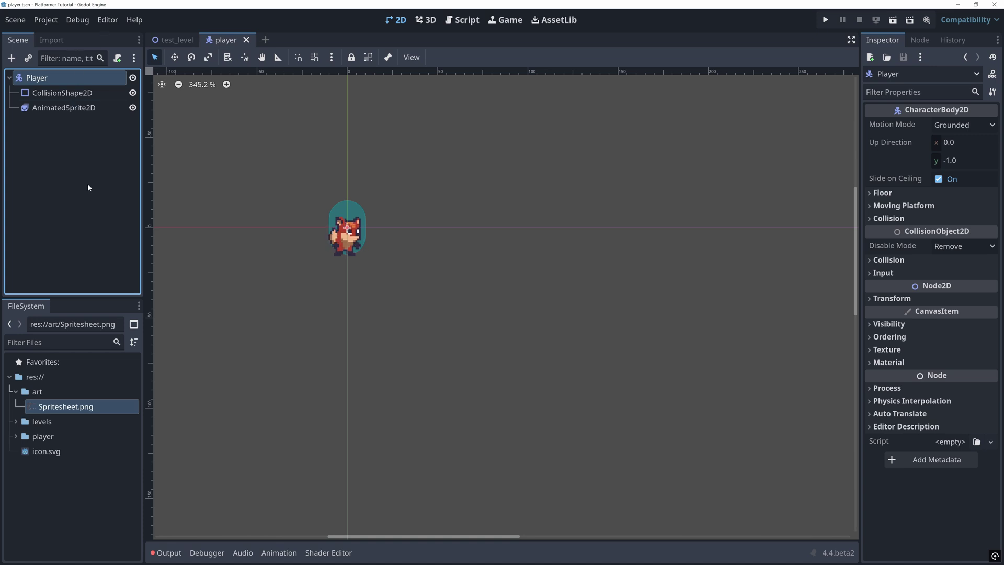
- Instance player.tscn under the TestLevel node in the test_level scene, and move the player near the middle of the blue rectangle
mouse_move(180, 39)
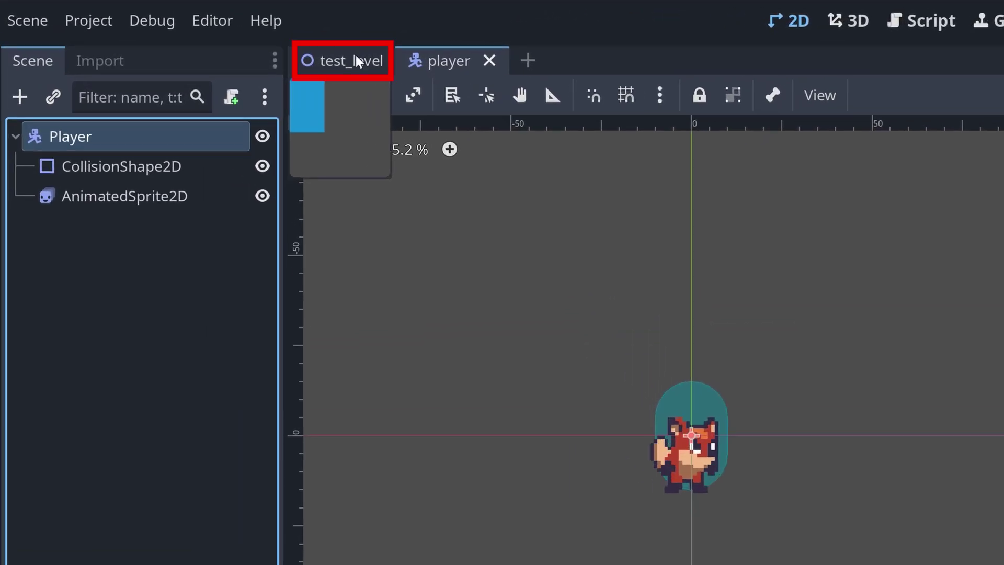
left_click(356, 59)
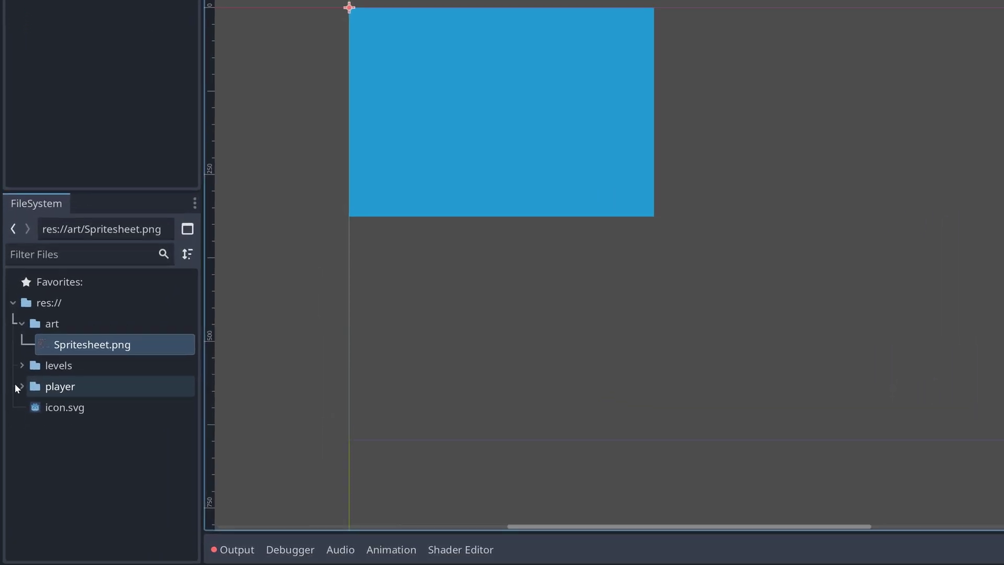
left_click(24, 399)
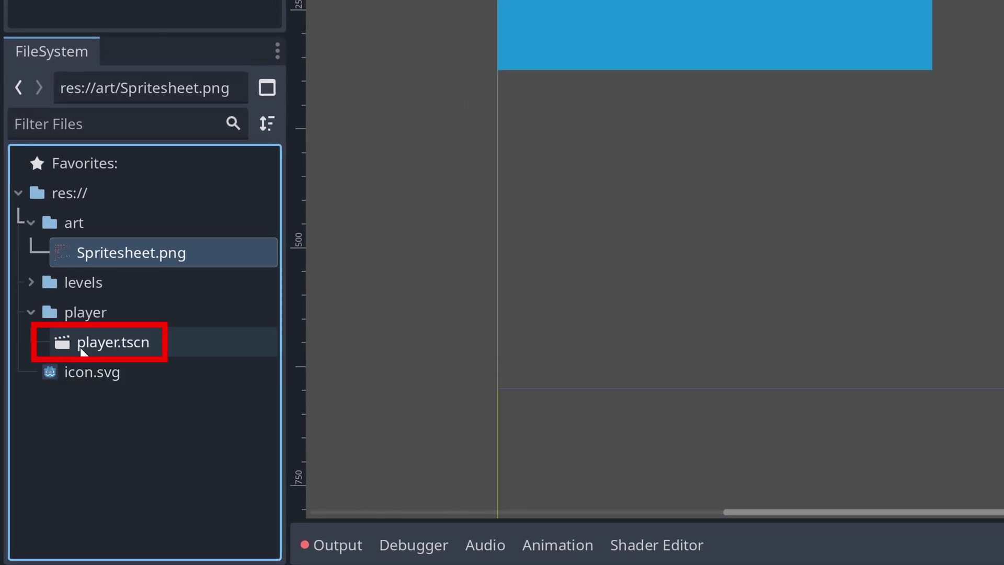
left_click(127, 351)
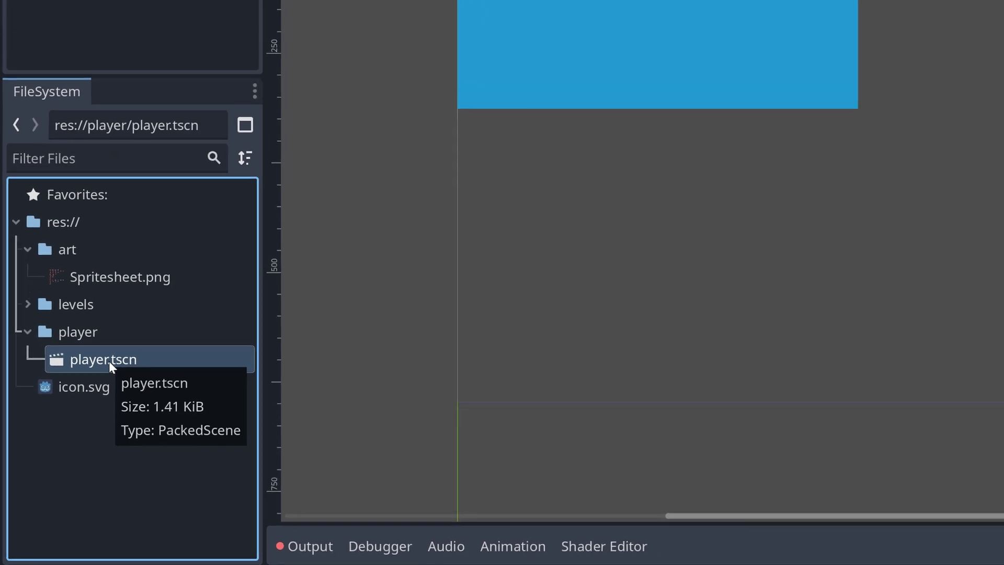
left_click_drag(93, 389, 74, 0)
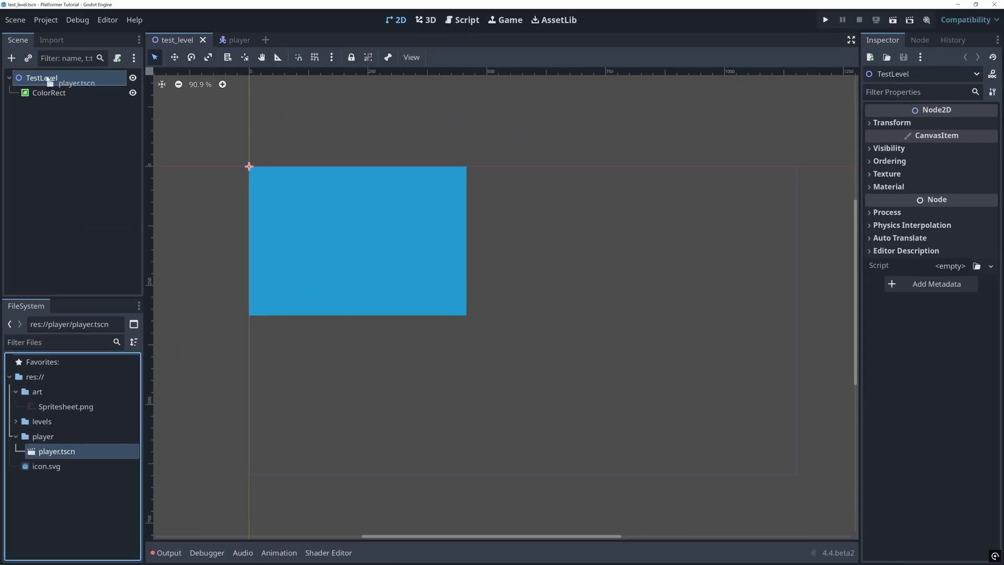
left_click_drag(47, 79, 48, 81)
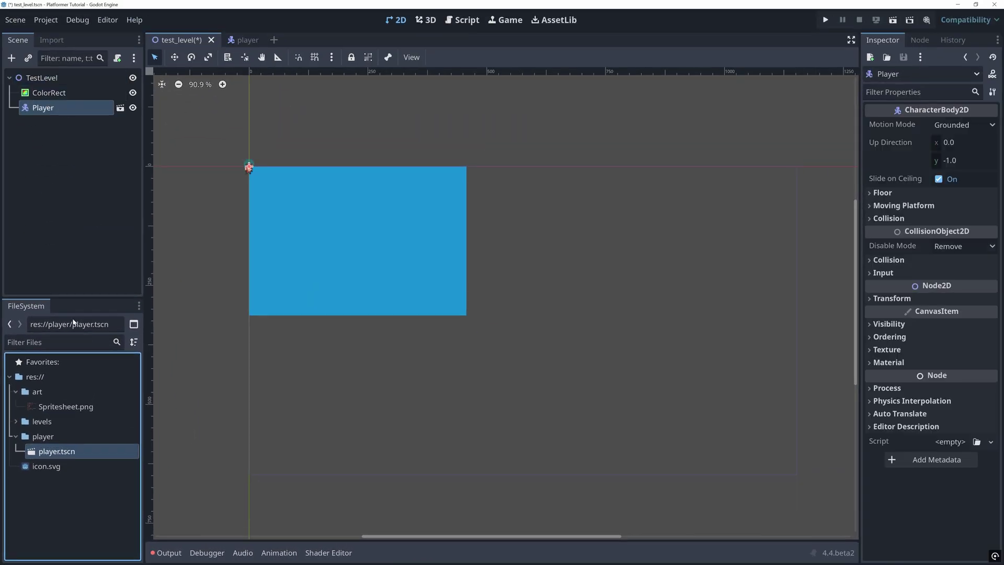
left_click_drag(249, 167, 355, 244)
scroll(304, 243, "up", 7)
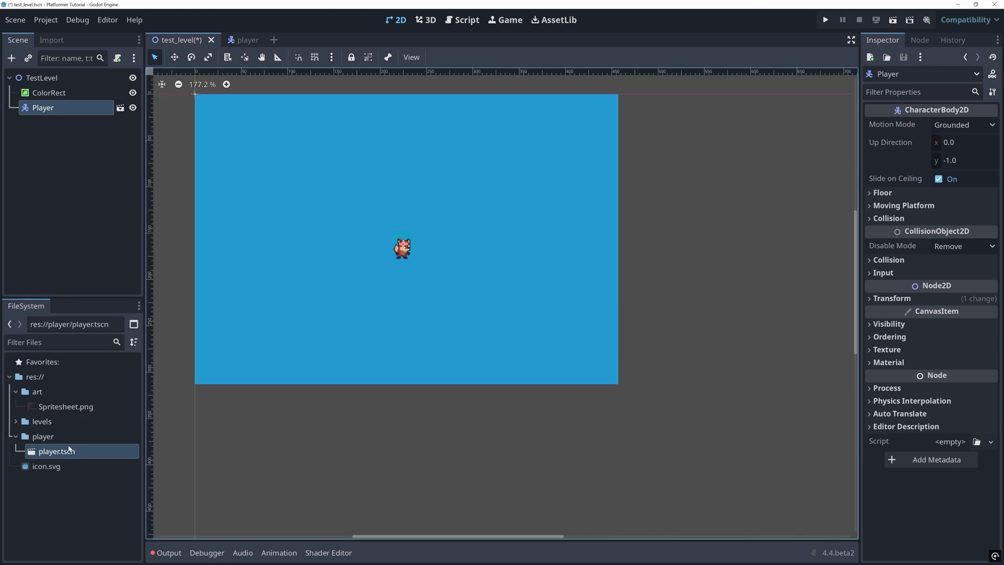
- Place five more instances of player.tscn at scattered spots on the blue rectangle
left_click_drag(57, 454, 360, 356)
left_click_drag(60, 451, 359, 138)
left_click_drag(58, 451, 481, 242)
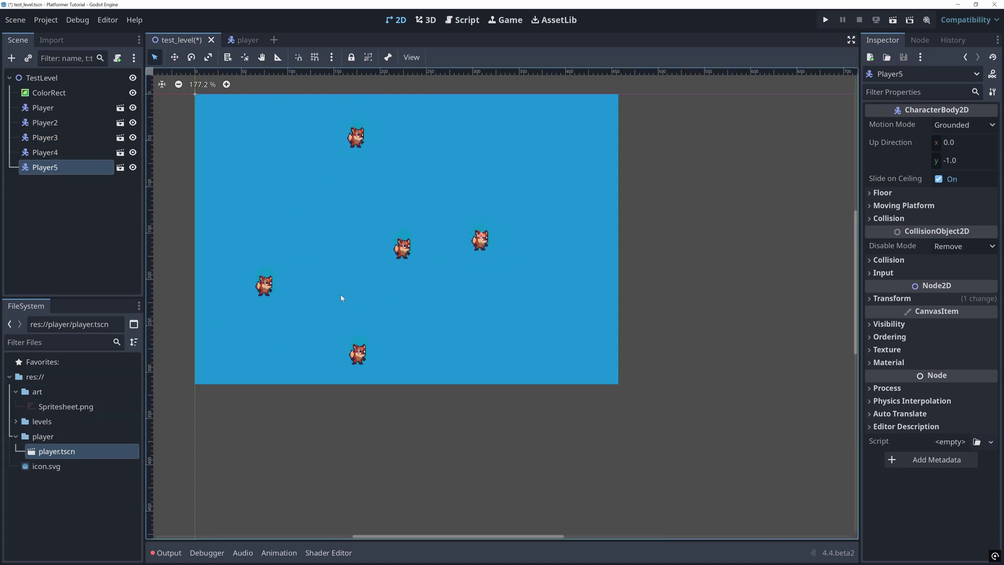
left_click_drag(127, 447, 266, 199)
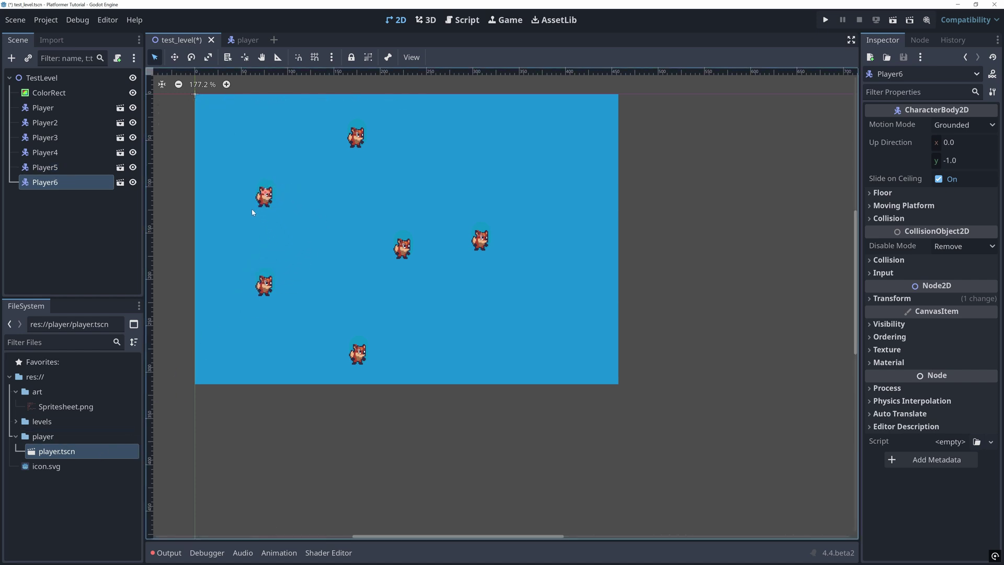
- Delete the extra instances Player6 through Player2, keeping only the original Player in the level
key("Delete")
key("Return")
left_click(40, 168)
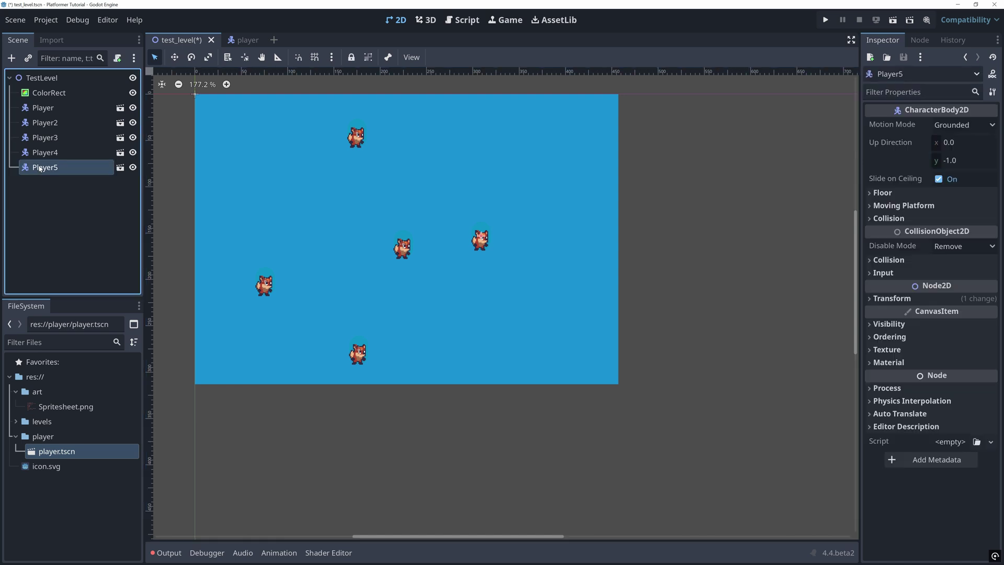
key("Delete")
key("Return")
left_click(42, 152)
key("Delete")
key("Return")
left_click(42, 137)
key("Delete")
key("Return")
left_click(42, 123)
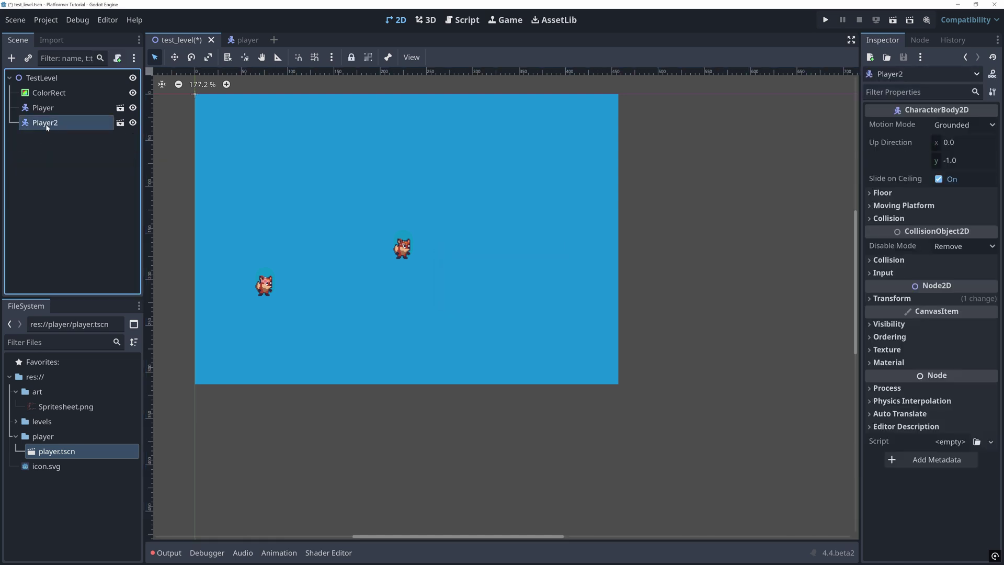
key("Delete")
key("Return")
- Save the level and test-run the project with the current scene as its main scene, closing the game window at the end
key("ctrl+s")
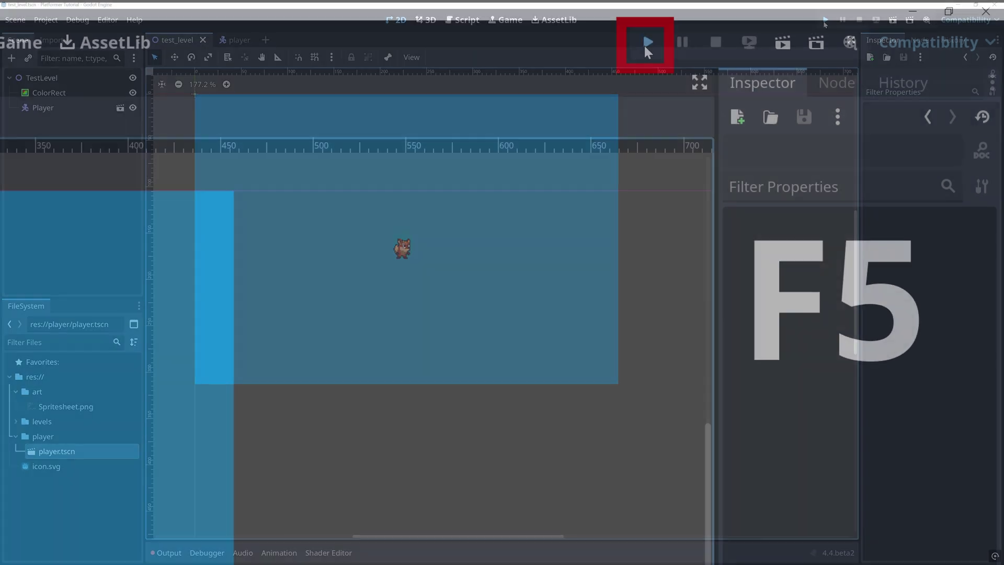
left_click(646, 43)
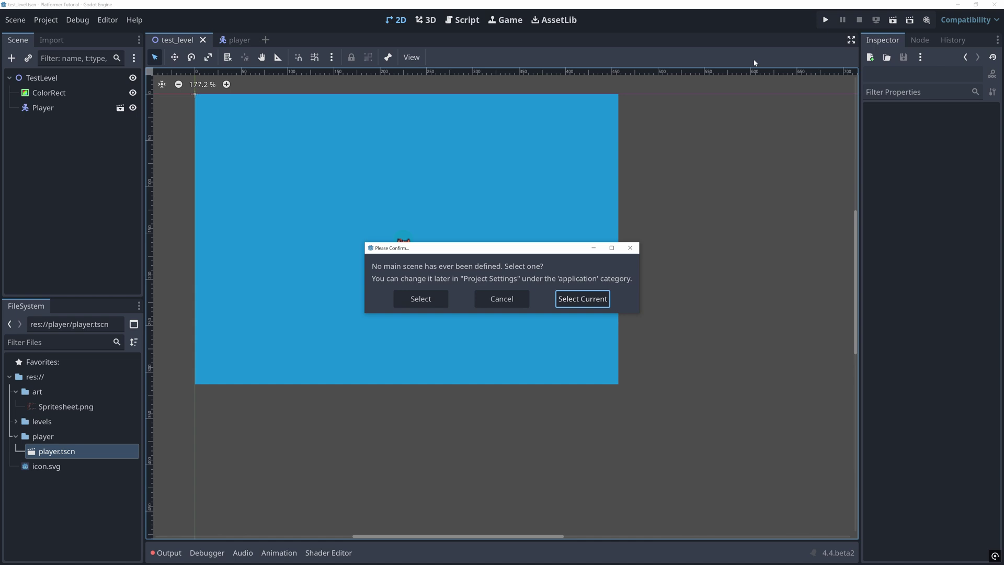
left_click(577, 307)
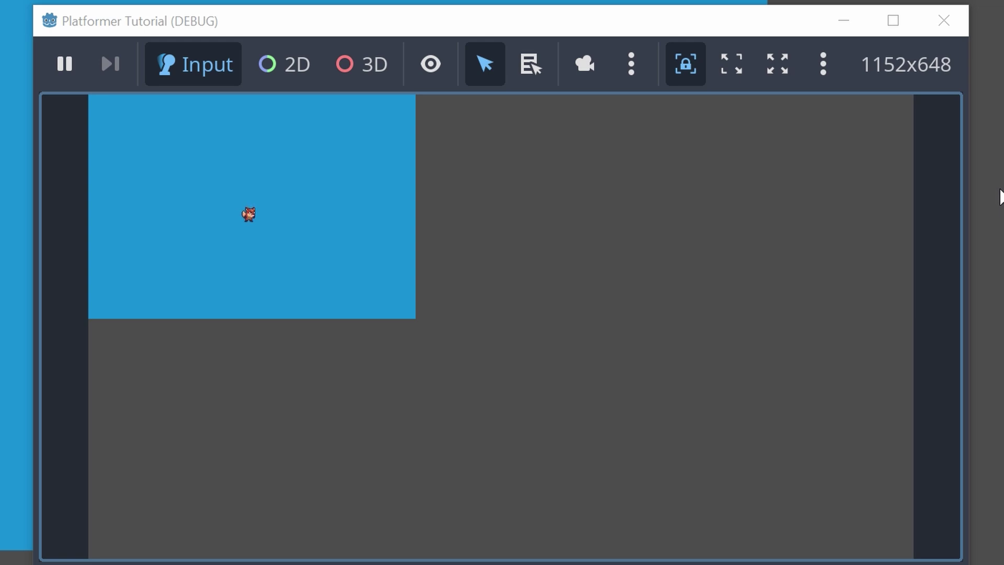
left_click(945, 23)
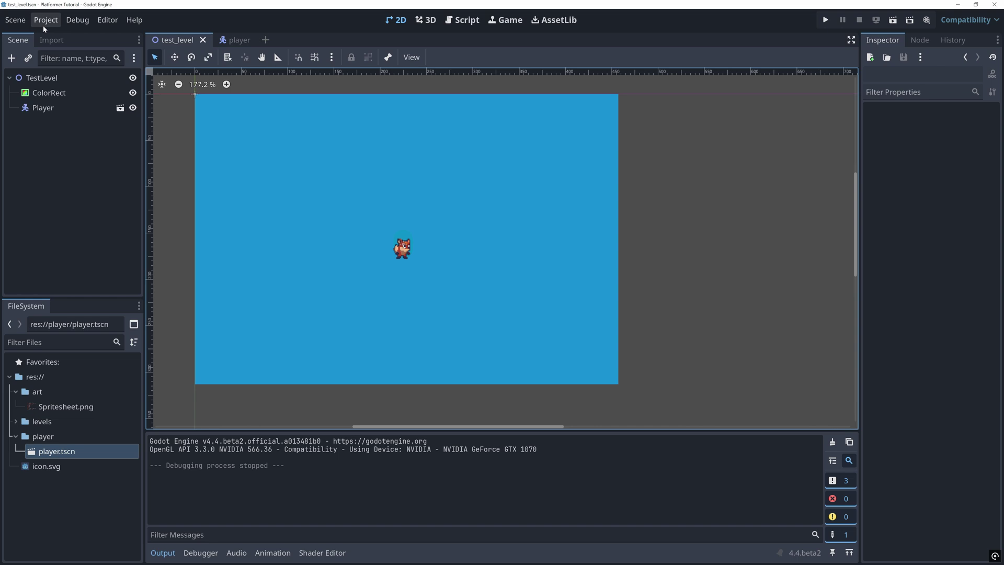
- Set the project's viewport width to 1920/4 (480) and its height to 1080/4 (270) in the display window settings
left_click(45, 20)
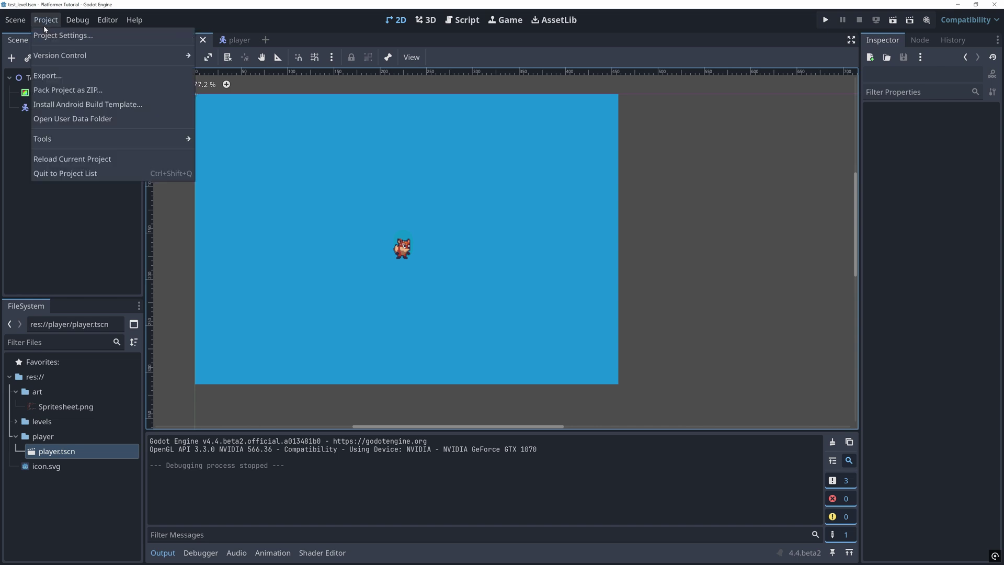
left_click(50, 37)
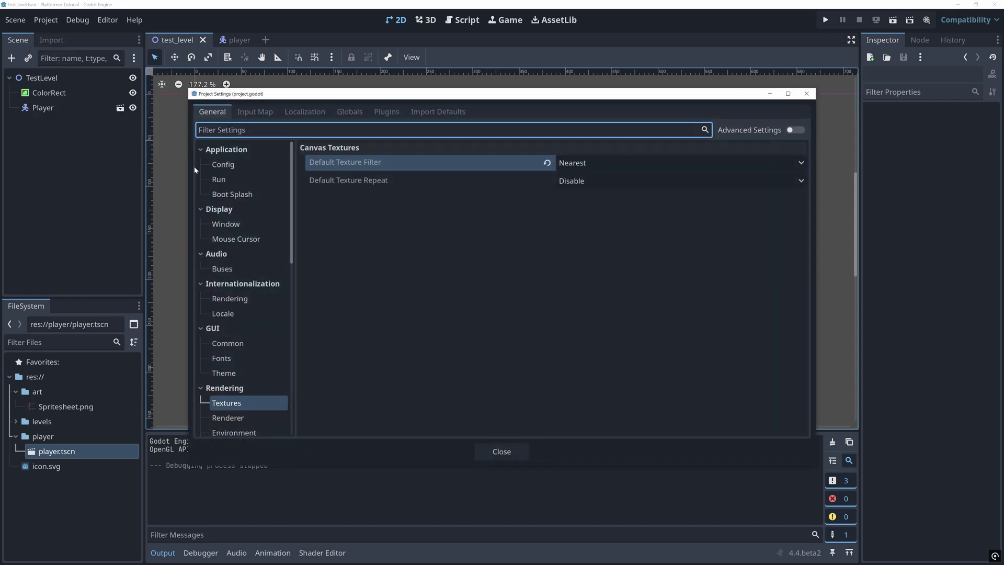
left_click(233, 225)
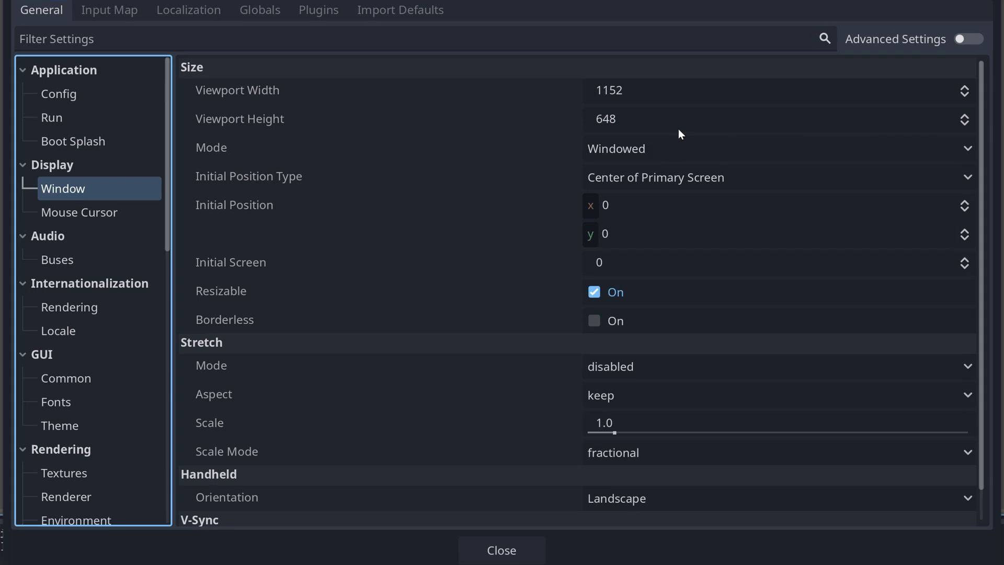
left_click(641, 99)
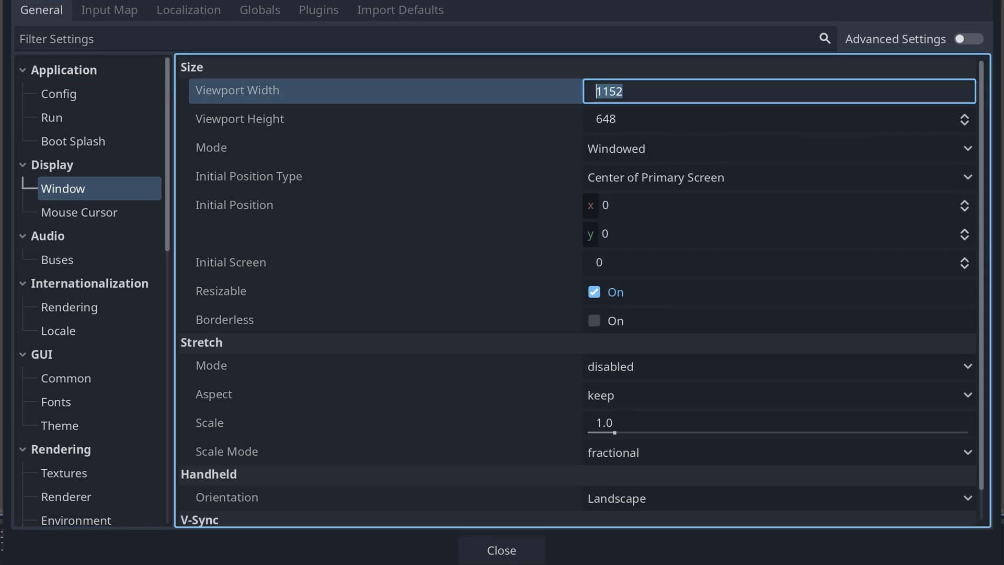
type("1920/4")
key("Tab")
type("1080")
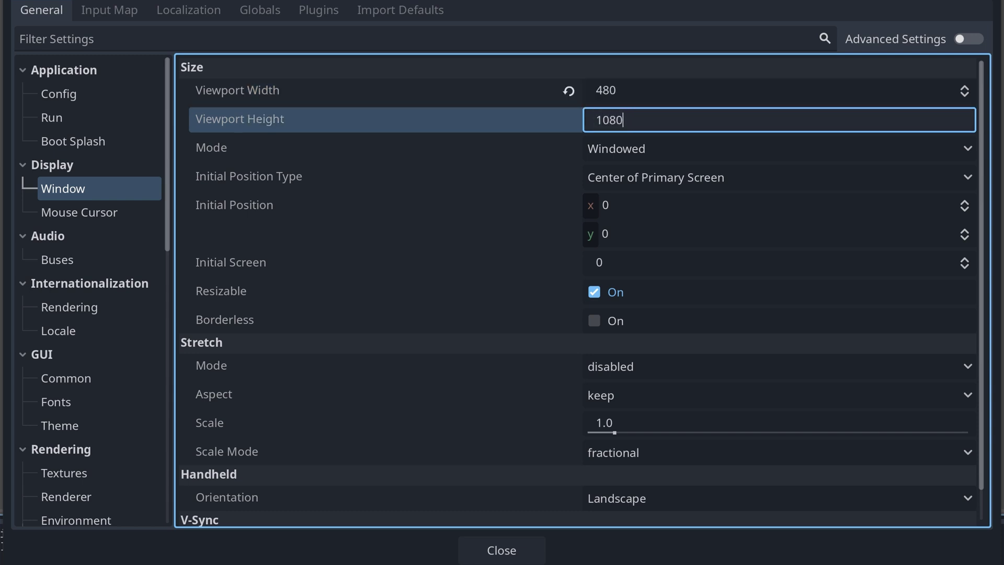
type("/4")
key("Return")
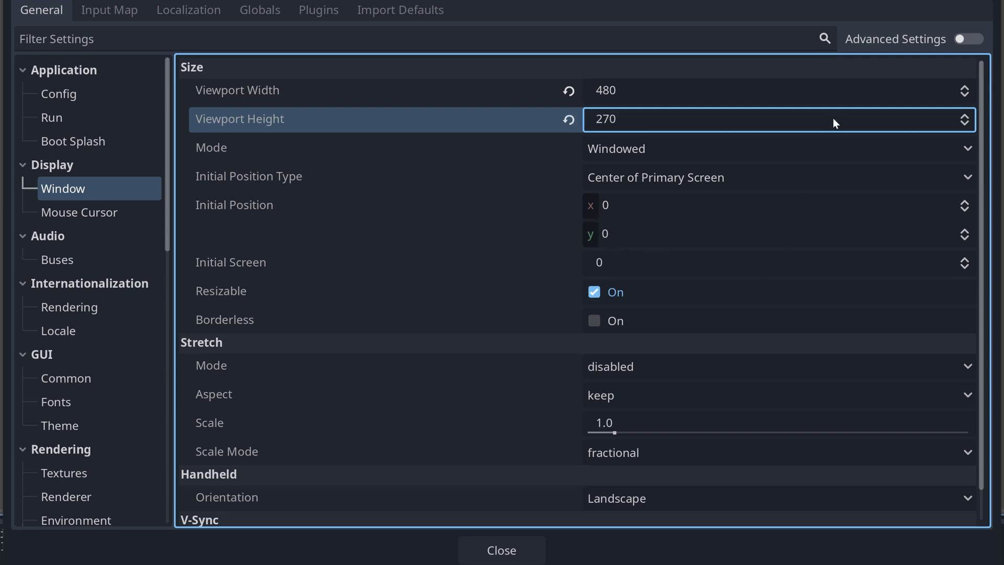
- Show the advanced project settings and set the window width override to 1920 and the window height override to 1080
left_click(966, 39)
scroll(604, 260, "down", 2)
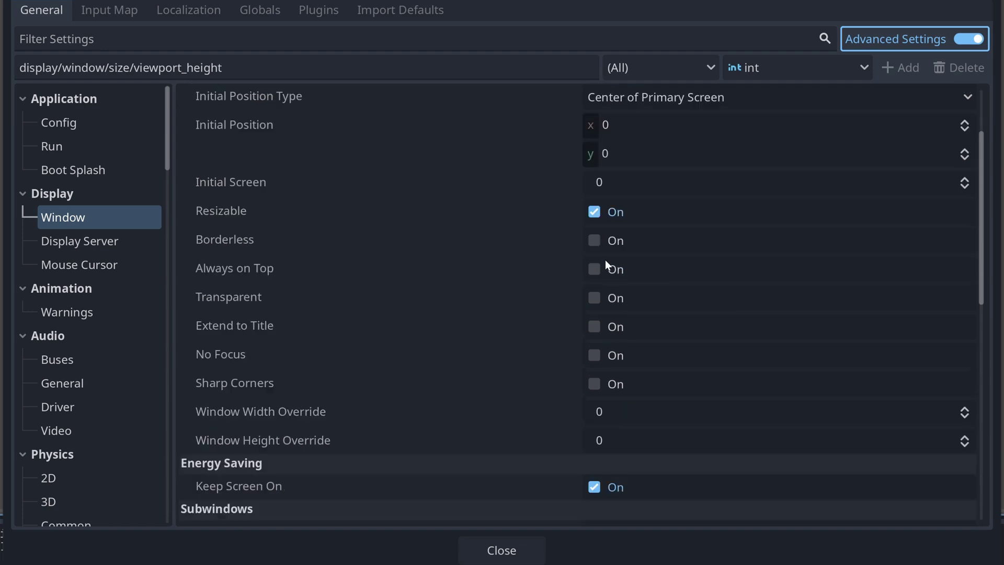
left_click(601, 413)
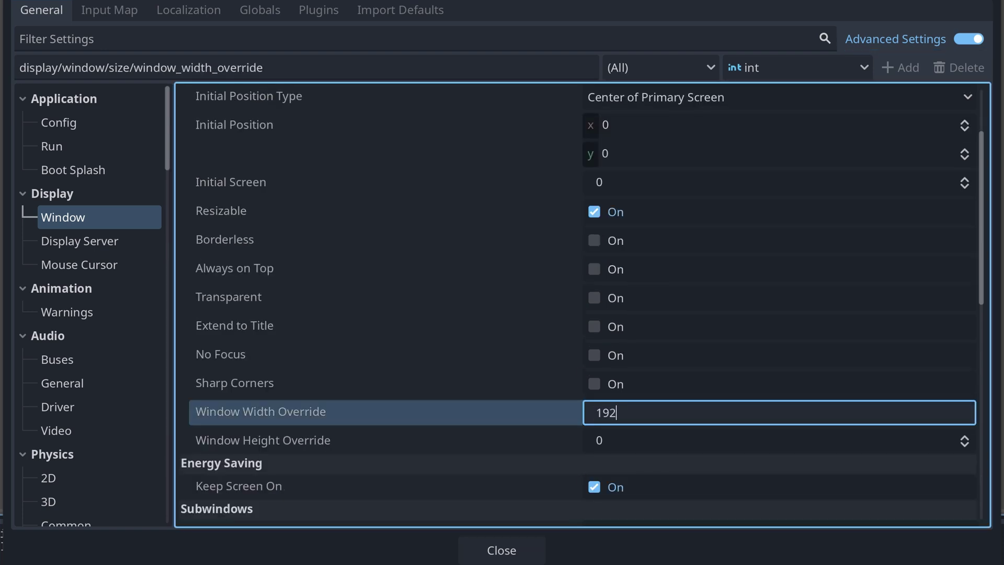
type("0")
key("Tab")
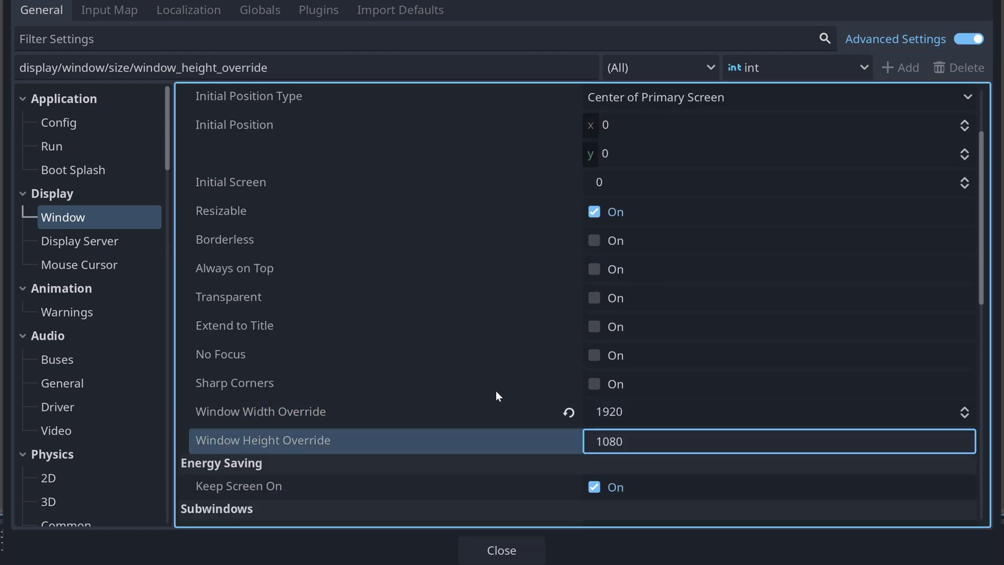
type("1080")
key("Return")
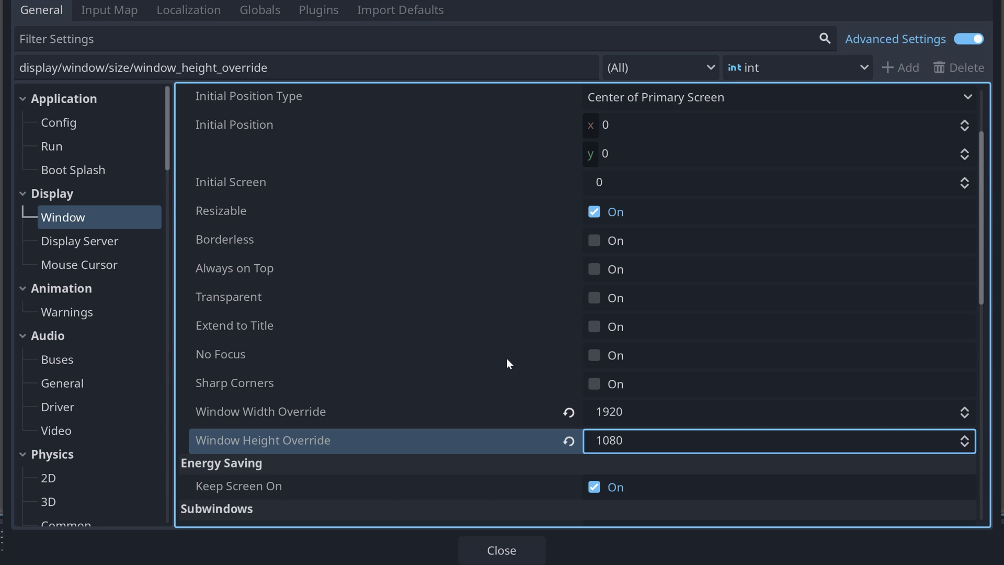
- Set the window's stretch mode to canvas_items and its scale mode to integer, closing the project settings at the end
scroll(513, 350, "down", 8)
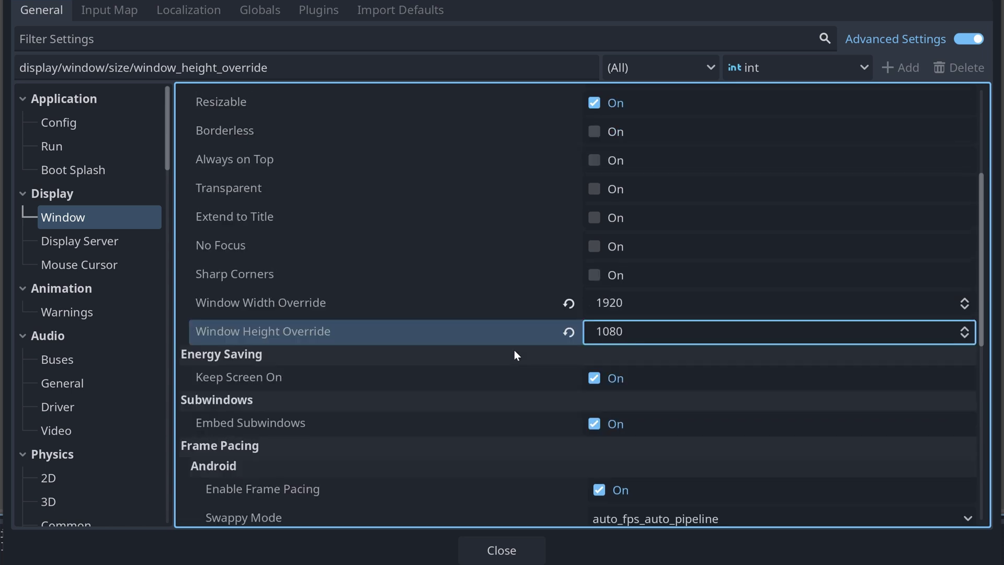
left_click(606, 292)
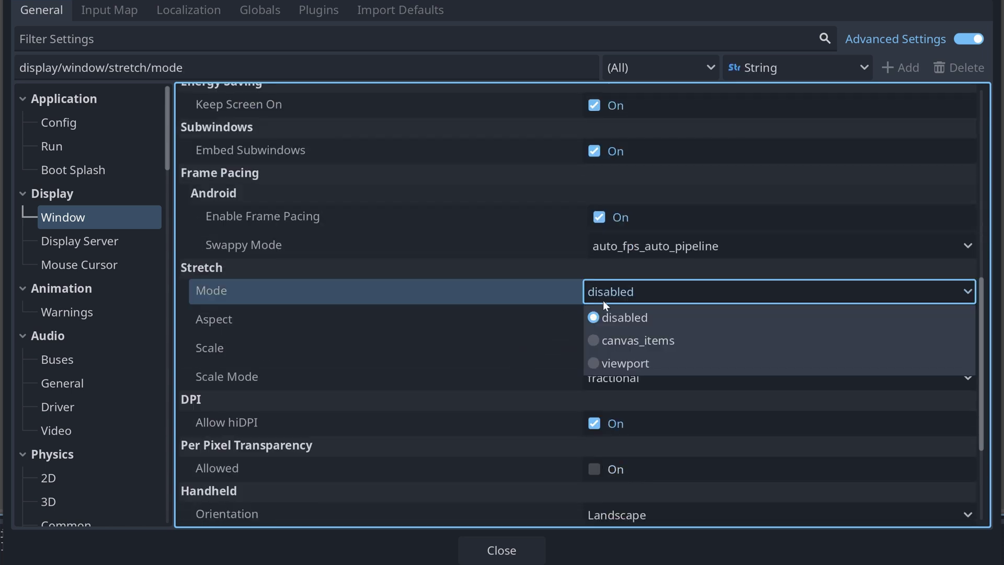
left_click(594, 340)
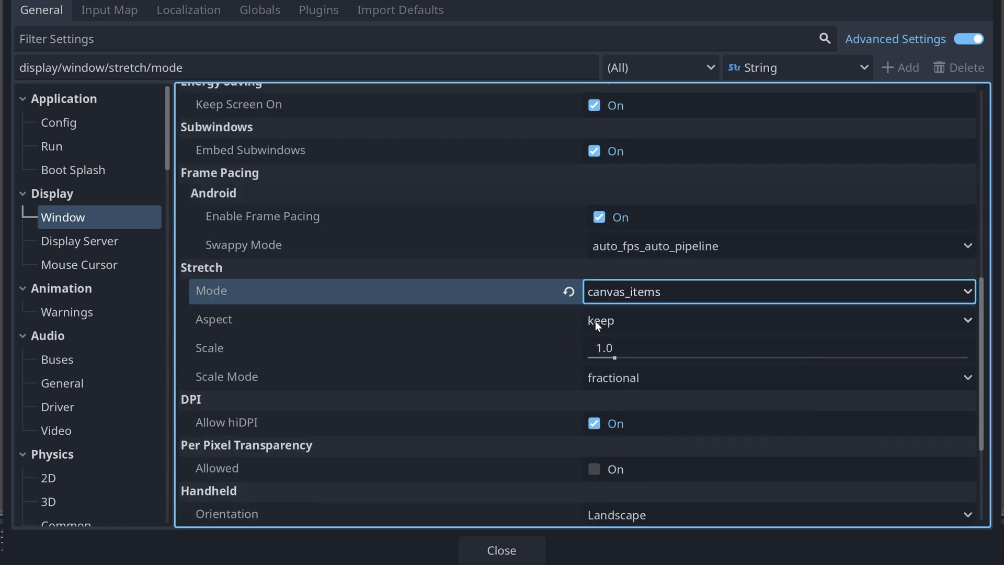
left_click(598, 375)
left_click(604, 426)
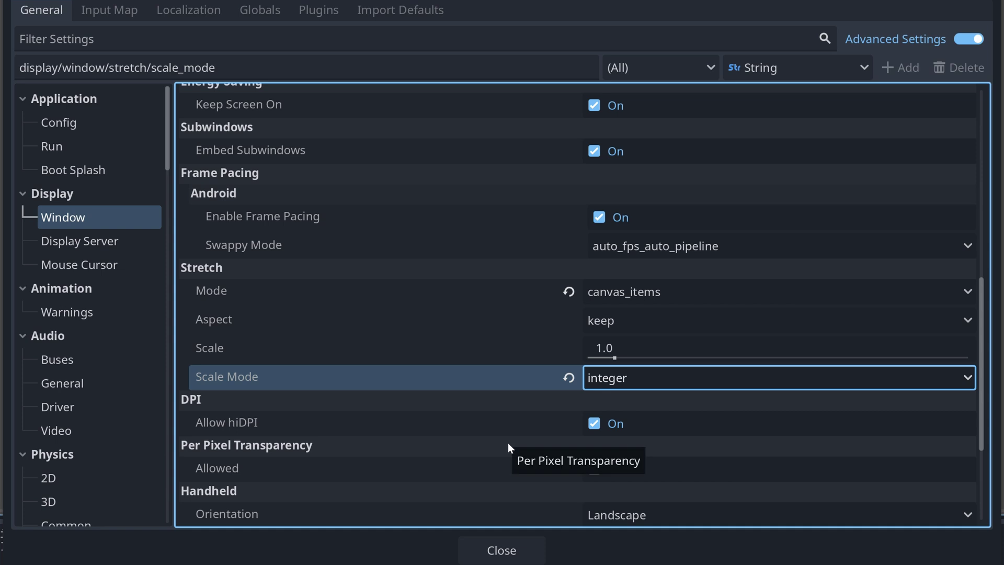
mouse_move(509, 463)
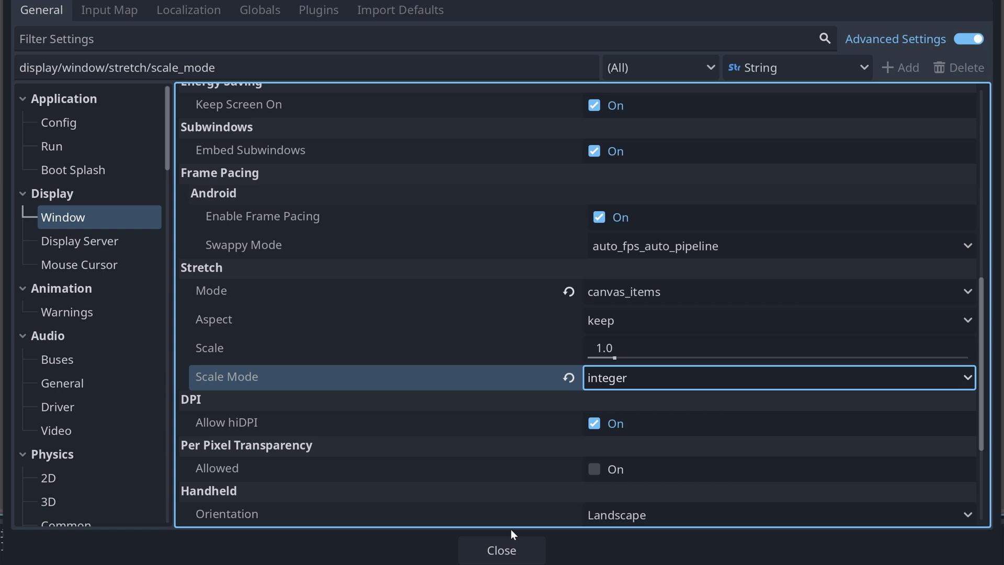
left_click(505, 544)
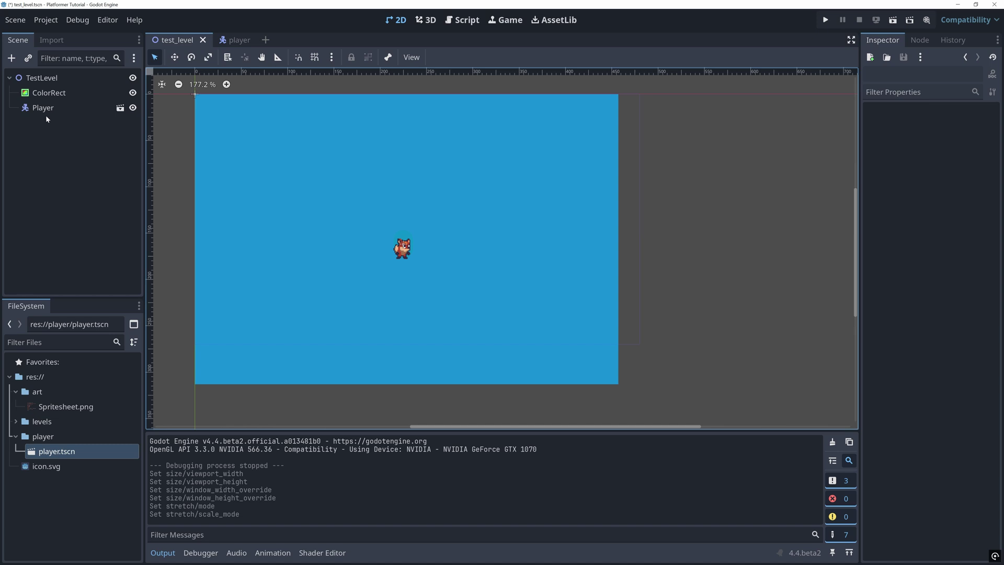
- Turn on smart snapping and resize the blue ColorRect to 480 × 270 so that it fits the viewport outline
left_click(390, 343)
left_click(298, 57)
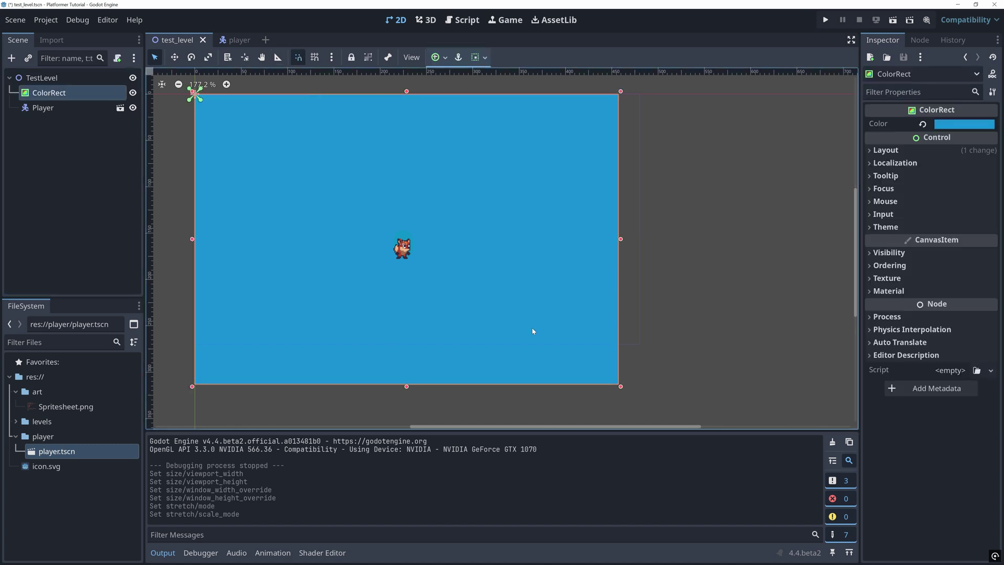
left_click_drag(618, 387, 595, 313)
scroll(642, 345, "up", 4)
scroll(642, 345, "up", 4)
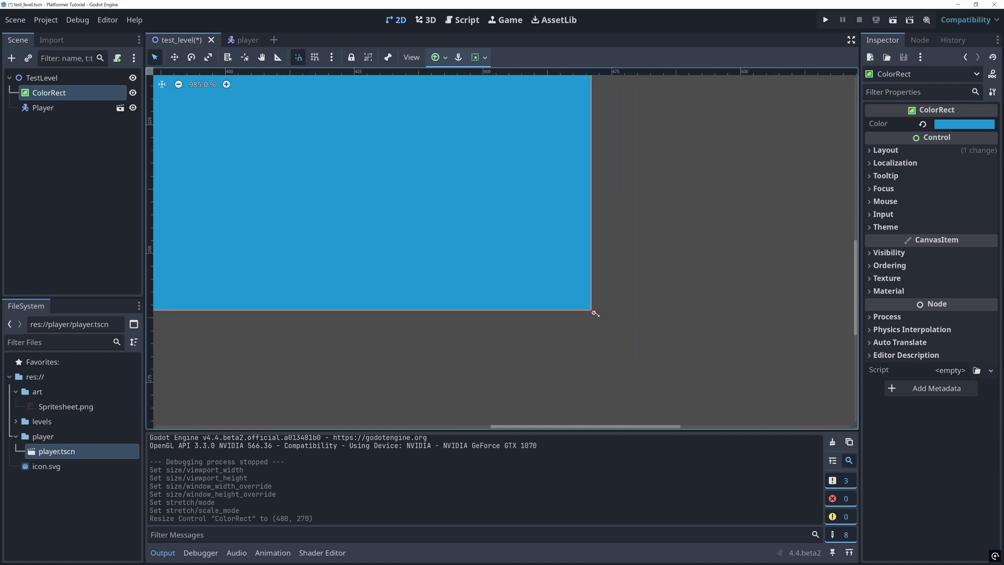
scroll(622, 341, "up", 4)
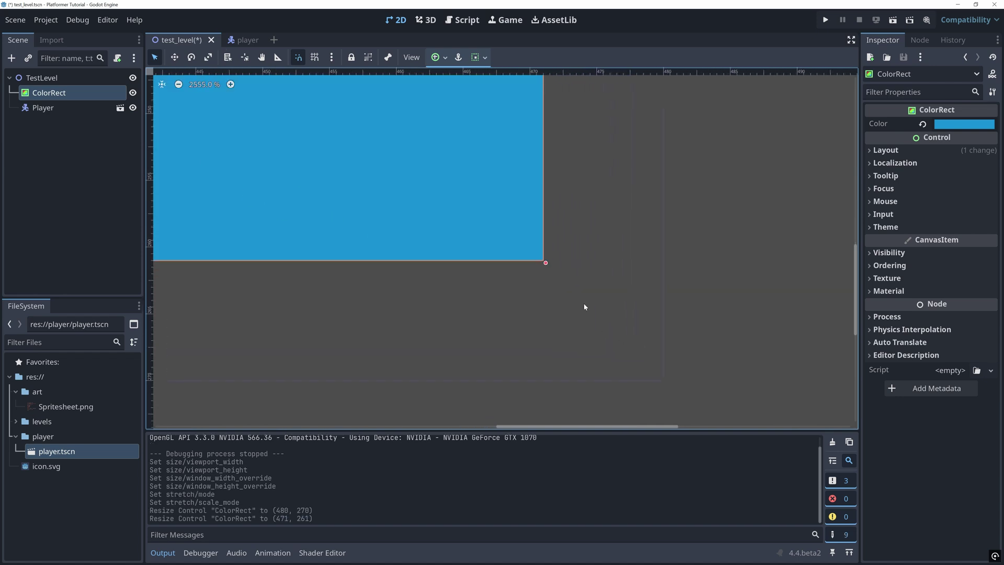
scroll(584, 307, "down", 2)
left_click_drag(556, 278, 627, 354)
scroll(453, 222, "down", 6)
scroll(669, 413, "down", 5)
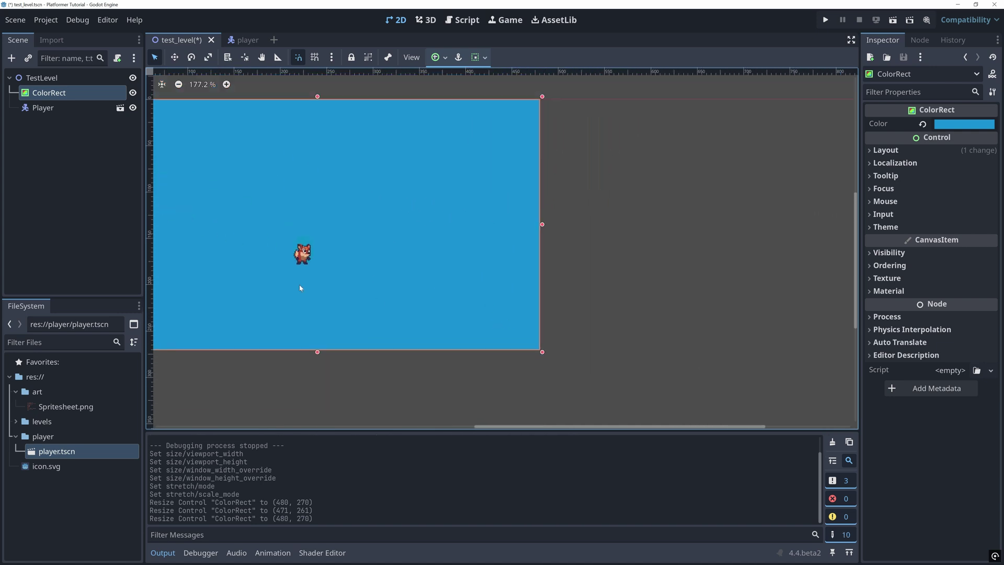
- Move the Player close to the centre of the blue rectangle, at about (242, 146), and run the project
left_click_drag(394, 269, 411, 259)
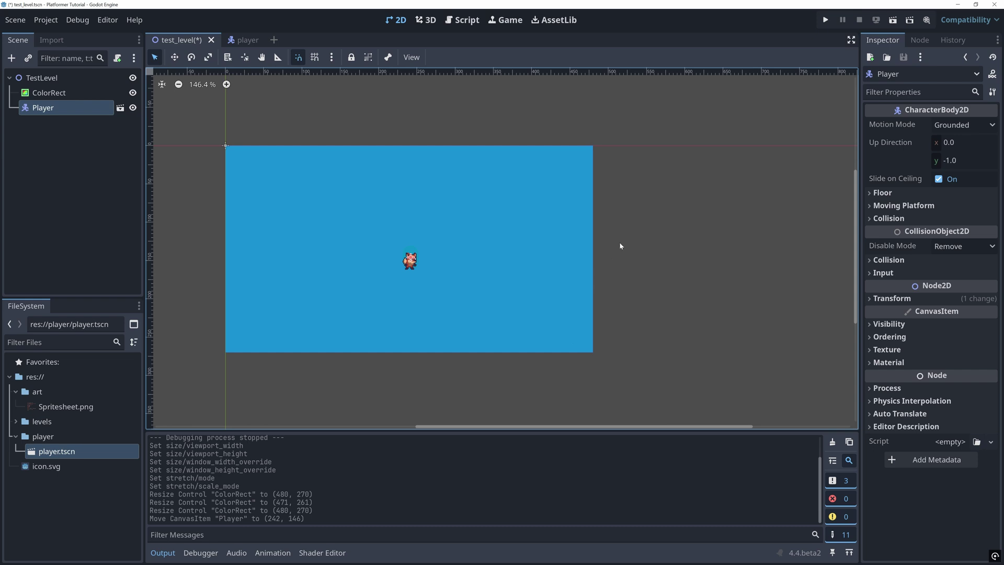
left_click(819, 25)
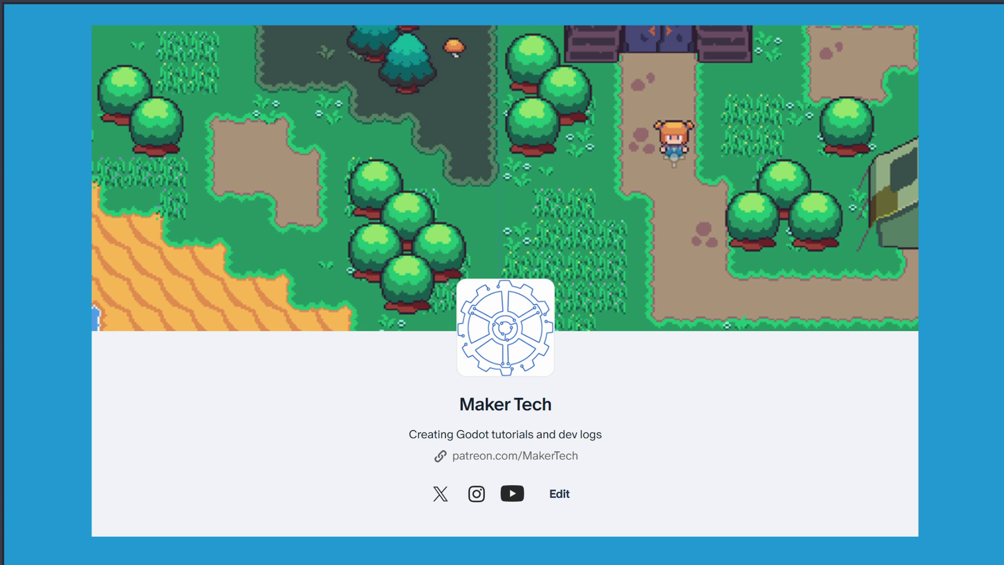
key("Left")
key("space")
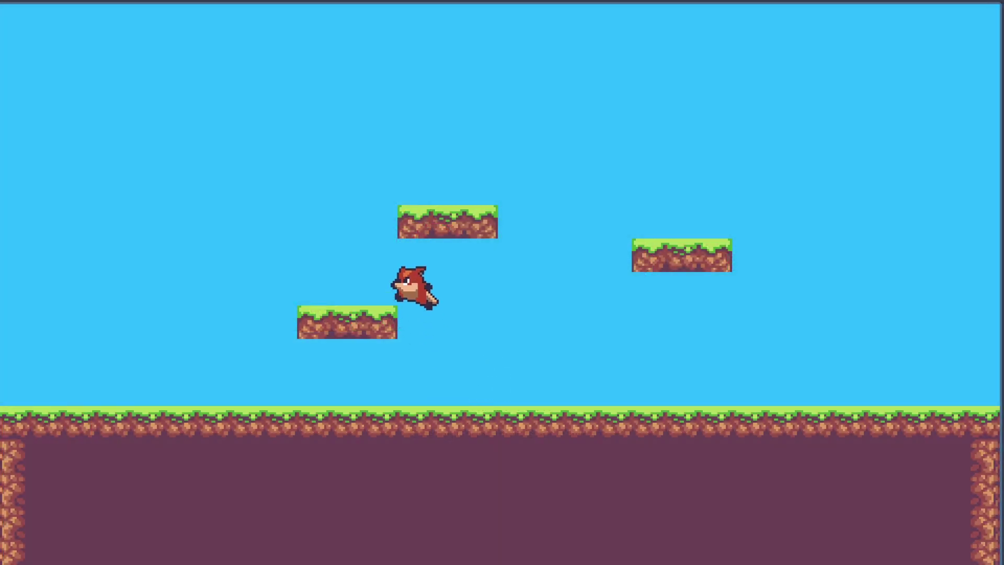
key("space")
key("Right")
key("space")
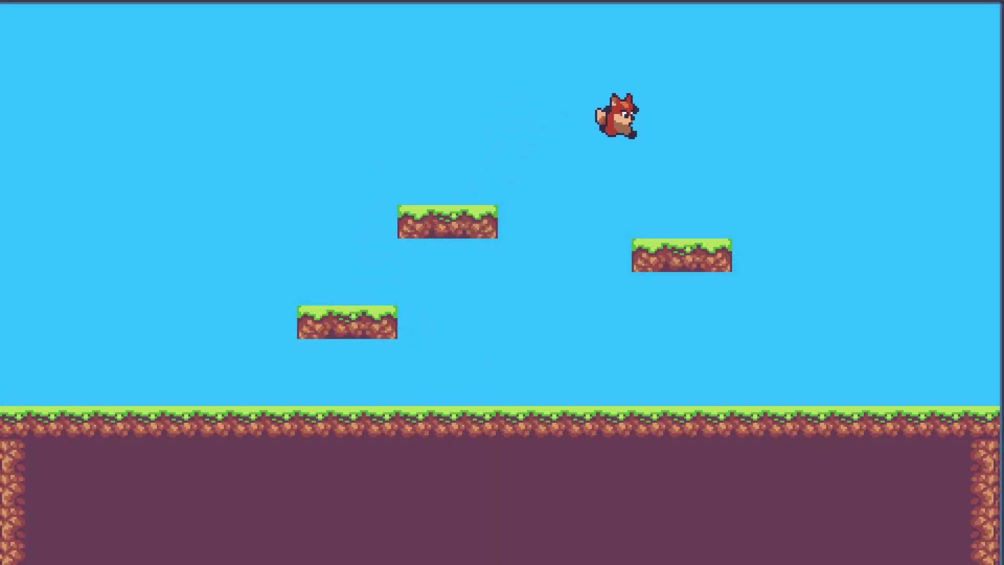
key("Left")
key("space")
key("space")
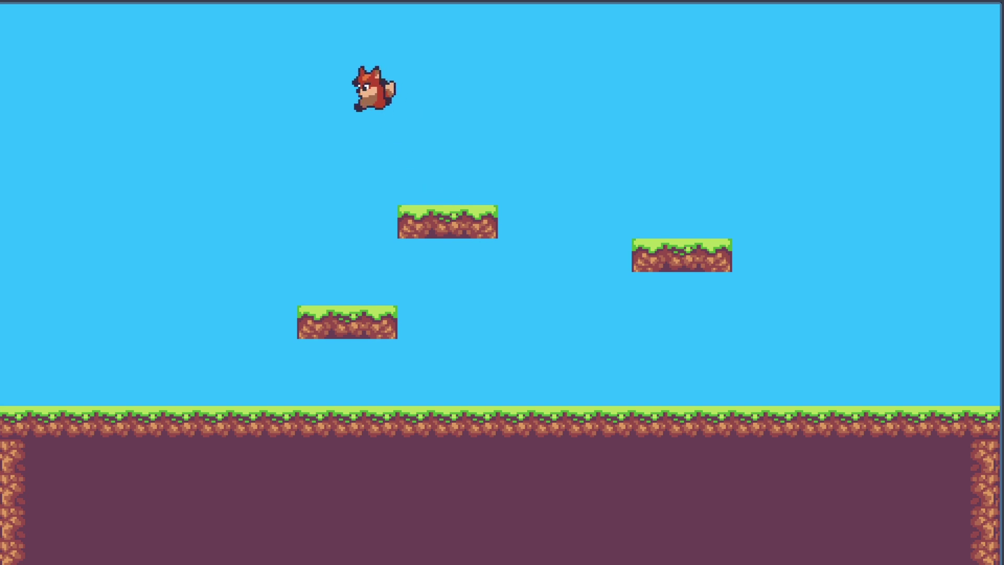
key("Right")
key("space")
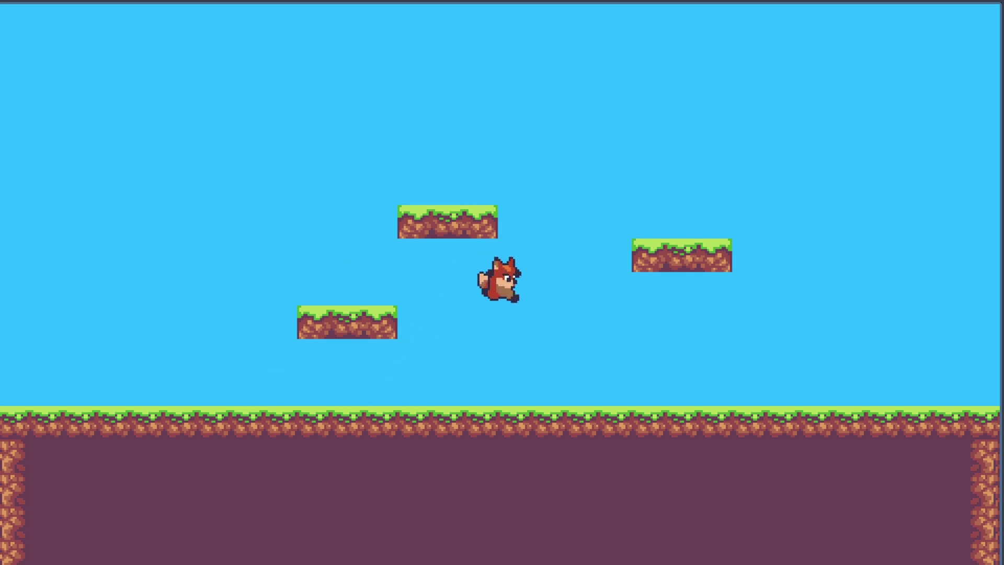
key("Left")
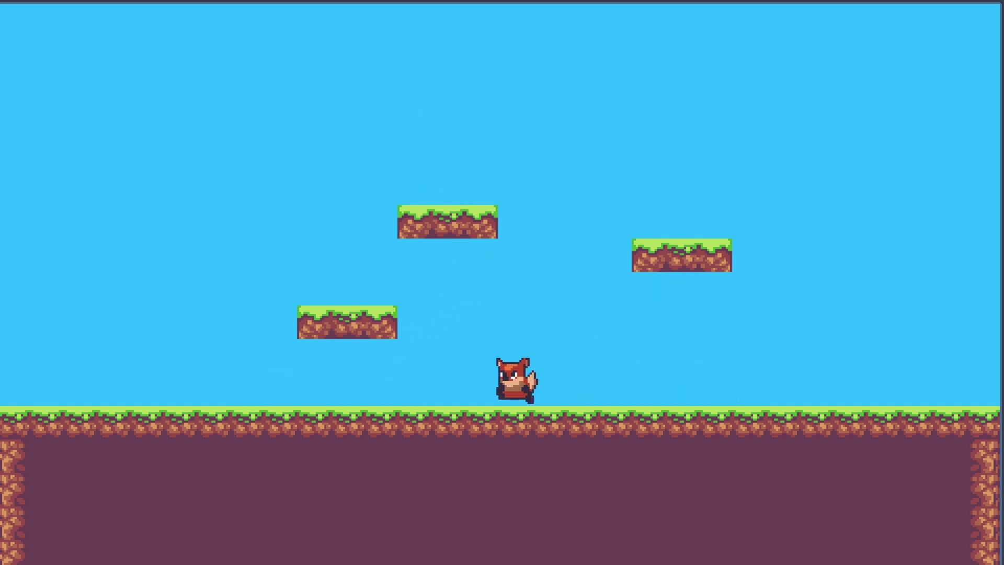
key("Left")
key("space")
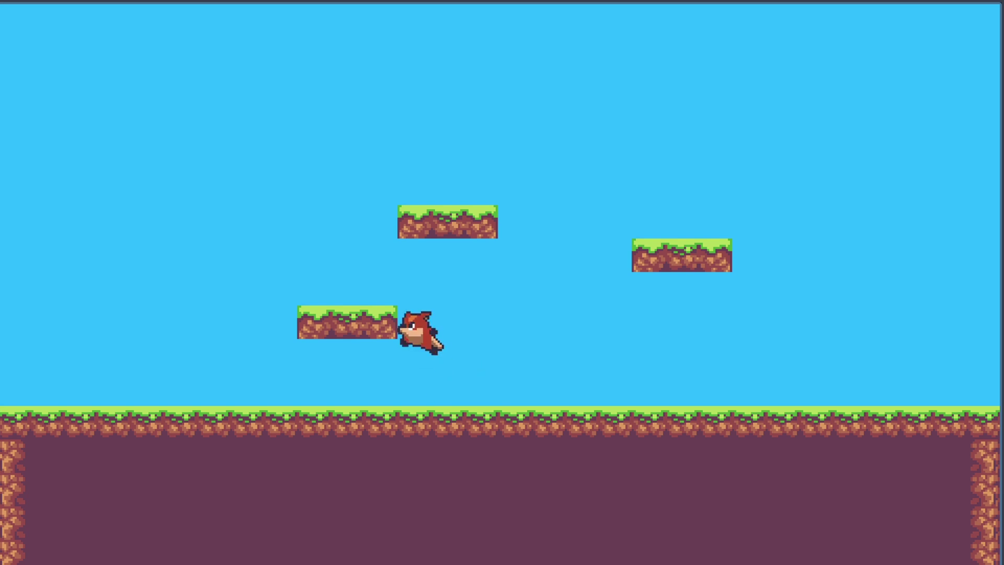
key("Right")
key("Left")
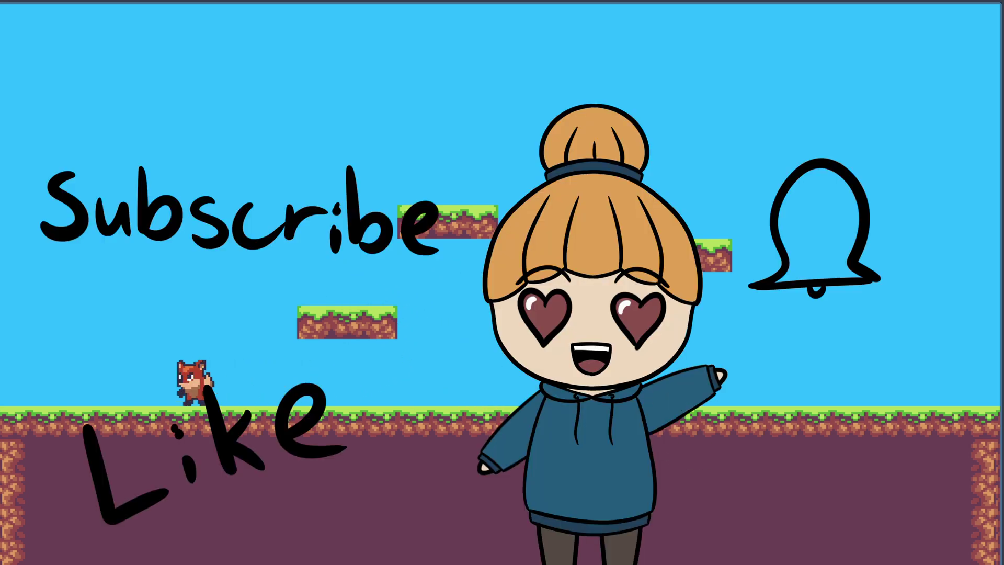
key("space")
key("Right")
key("space")
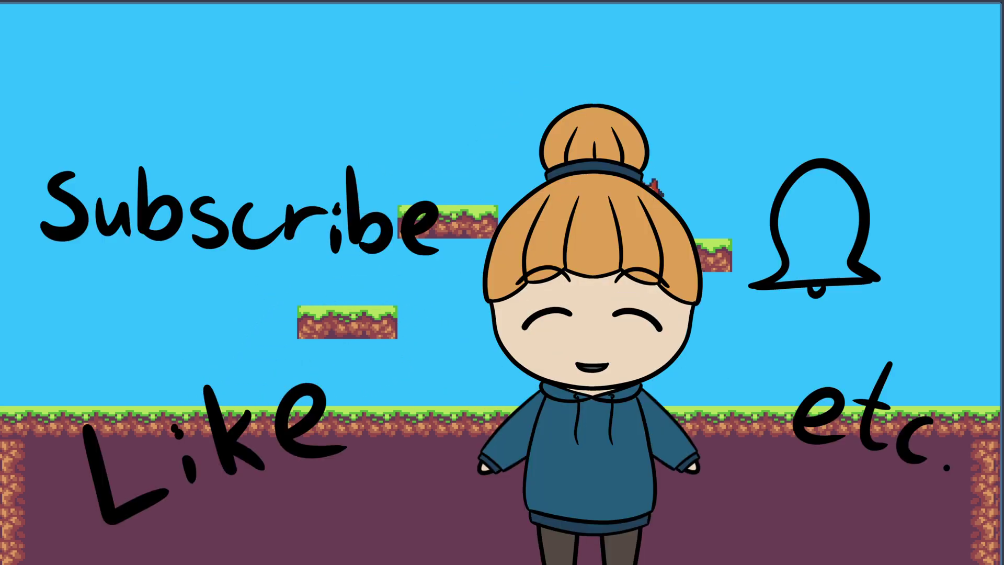
key("Left")
key("space")
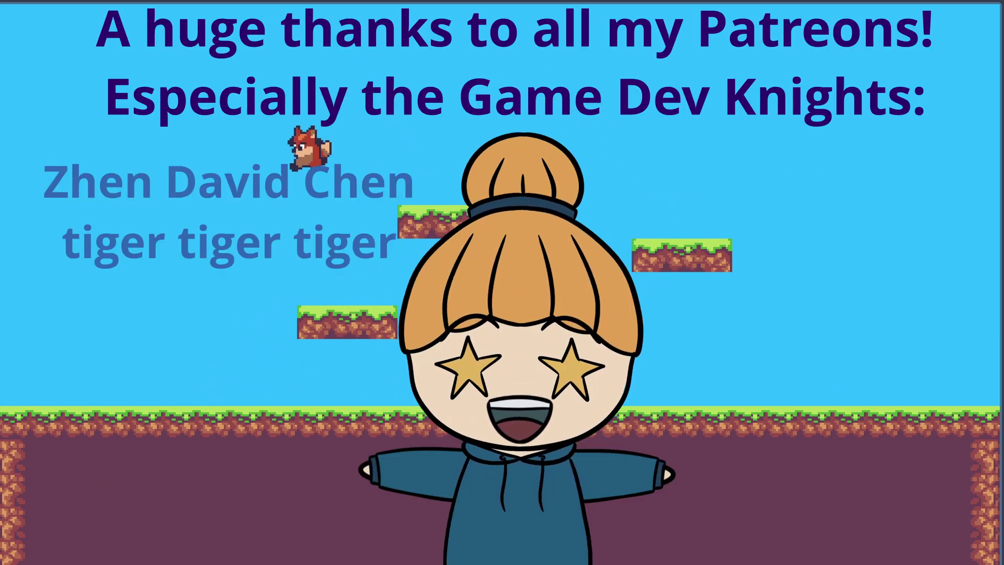